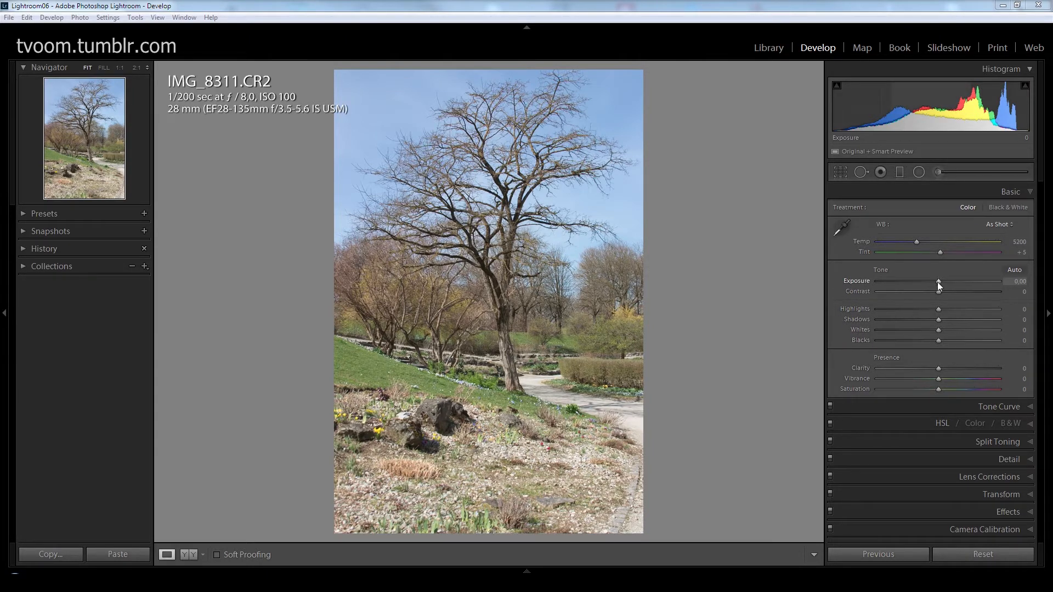
Raise Exposure to +3.01 while previewing the highlight clipping mask, and reset Exposure to its default.
left_click_drag(936, 281, 937, 282)
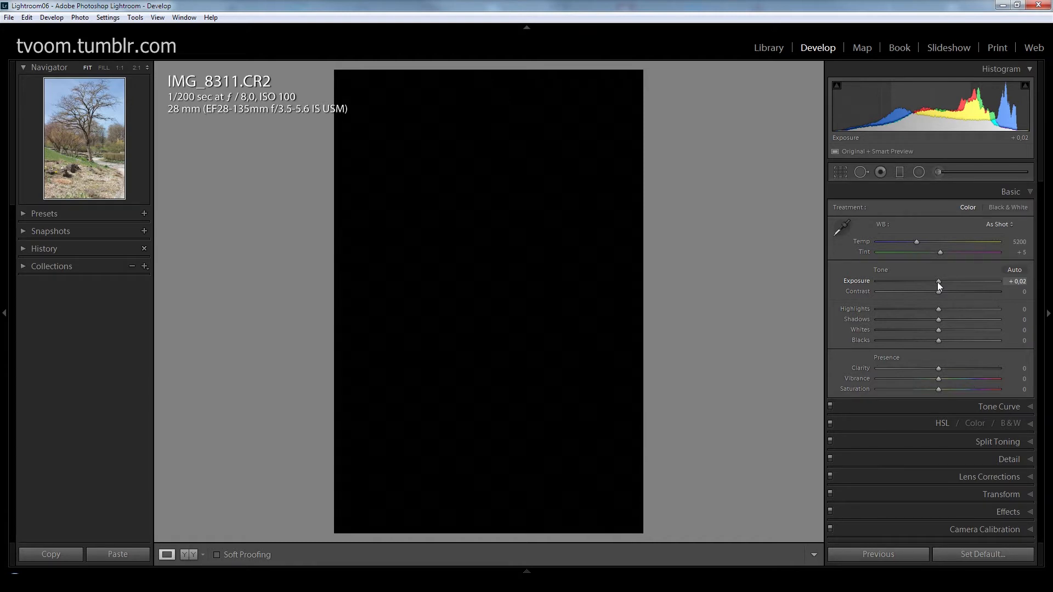
left_click_drag(938, 283, 974, 282)
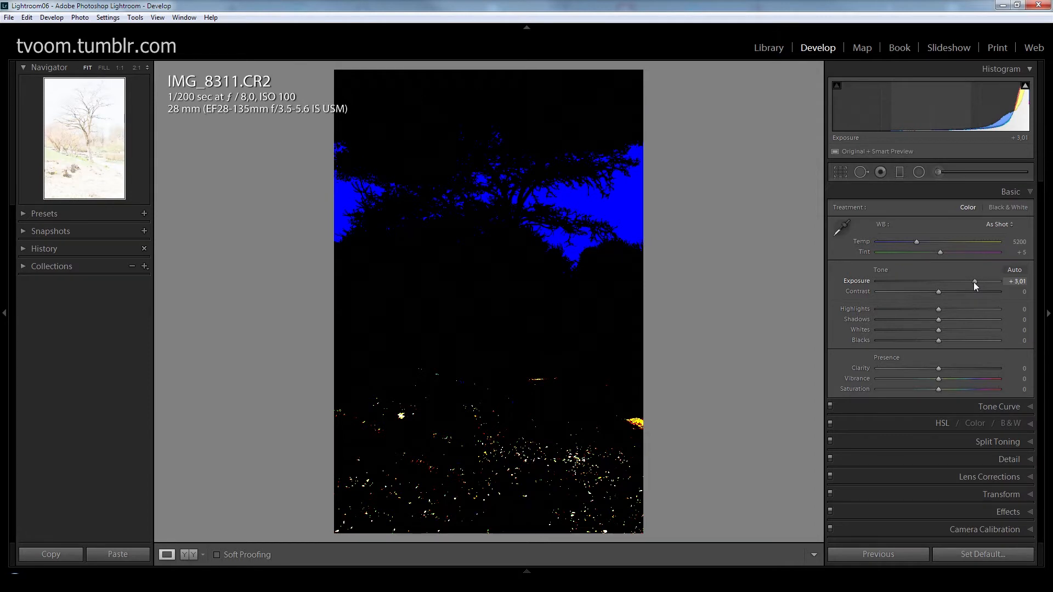
key("alt")
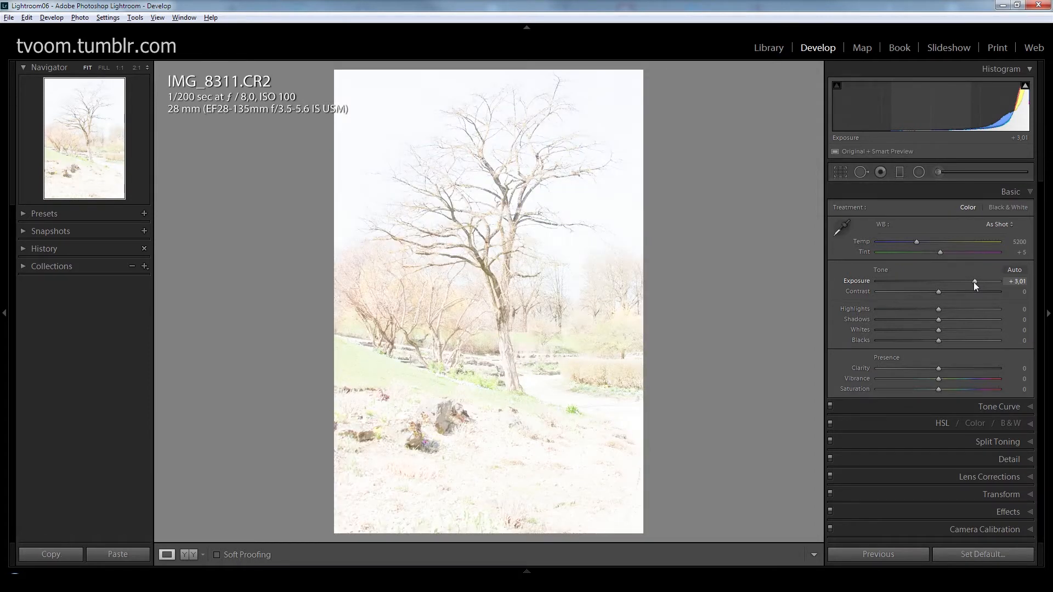
double_click(974, 282)
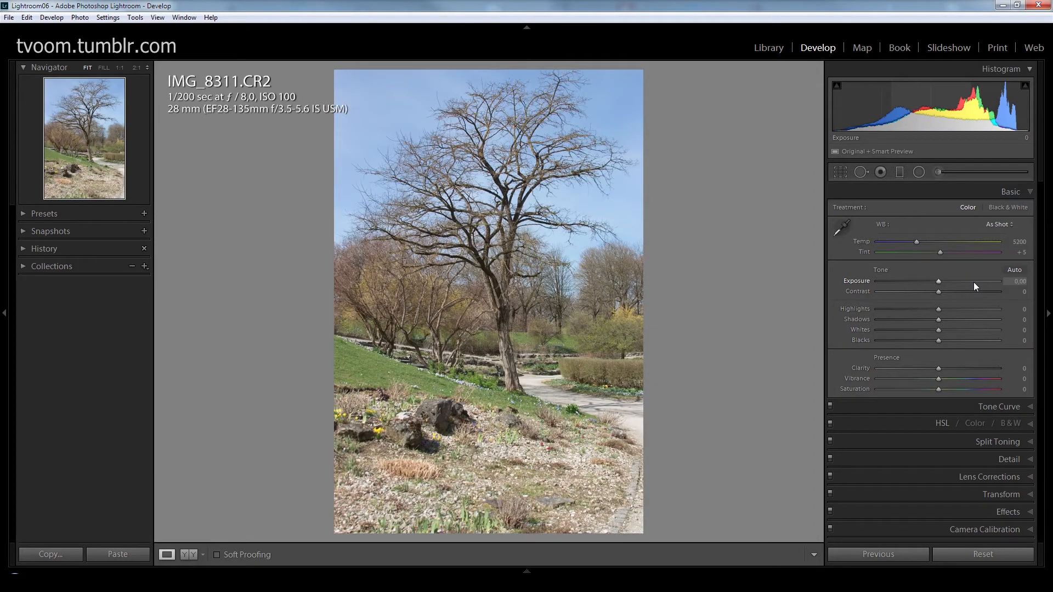
Raise Exposure to +5.00, bring it back to +1.06, and check the highlight clipping mask at that value.
key("alt")
left_click_drag(938, 281, 999, 281)
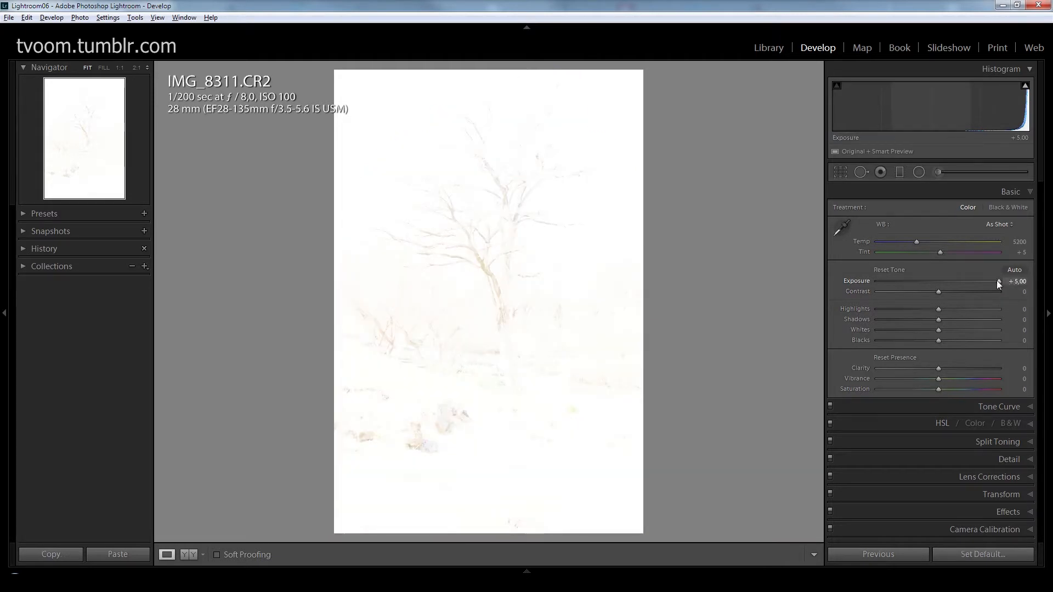
left_click_drag(998, 281, 949, 286)
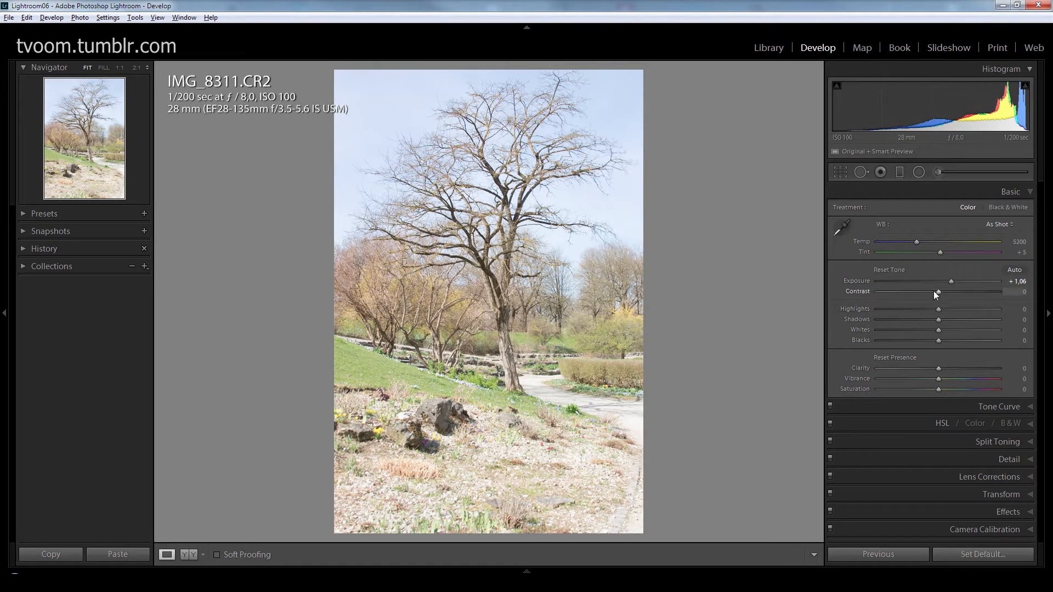
left_click_drag(951, 281, 952, 282)
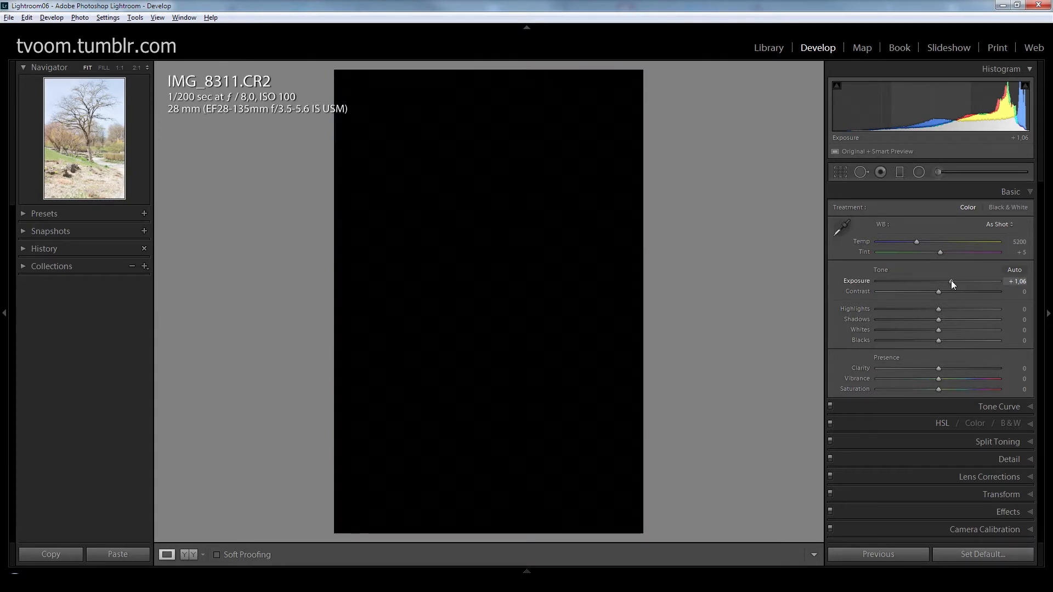
left_click_drag(952, 283, 952, 282)
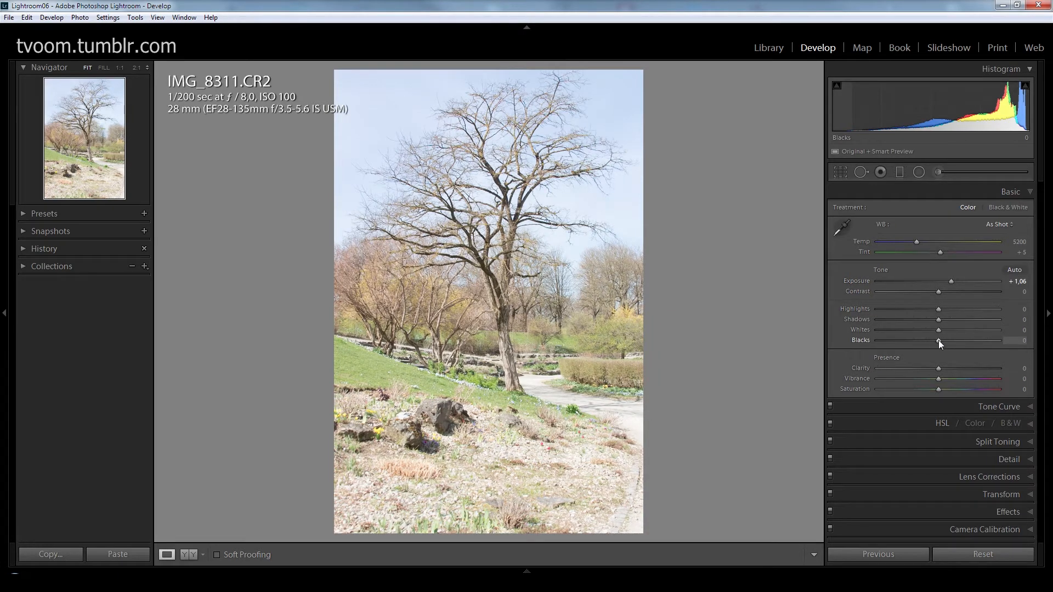
Lower Blacks to -100, check the shadow clipping mask, and reset both Blacks and Exposure to their defaults.
left_click_drag(939, 340, 848, 343)
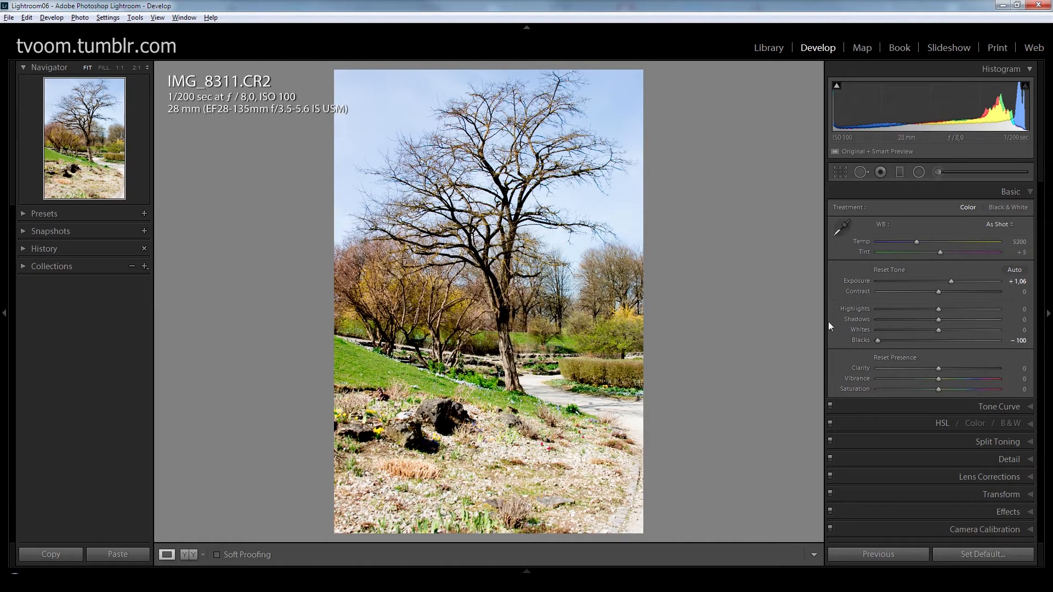
double_click(877, 341, "alt")
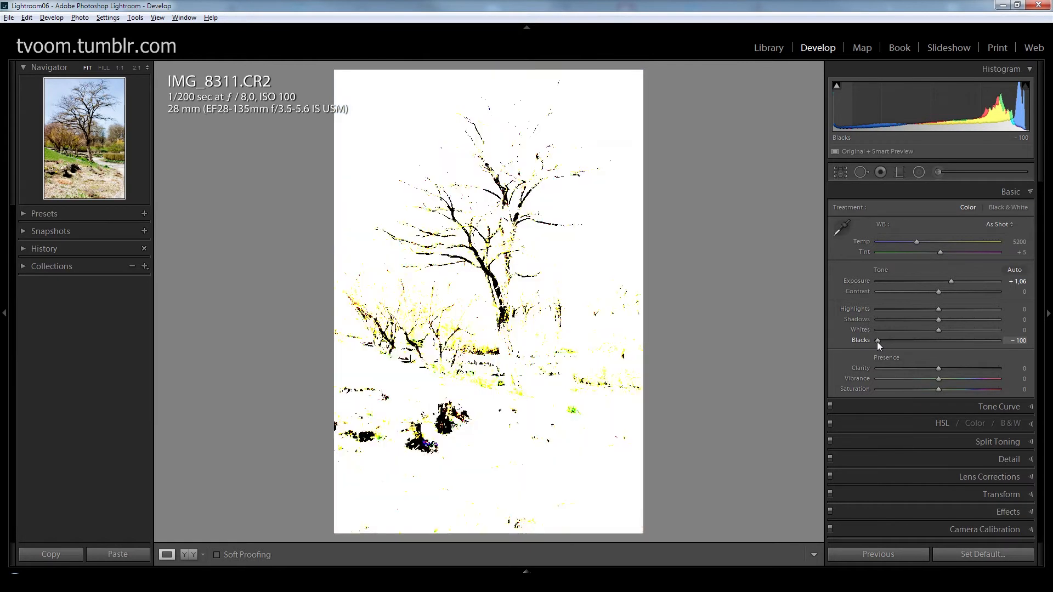
double_click(951, 282)
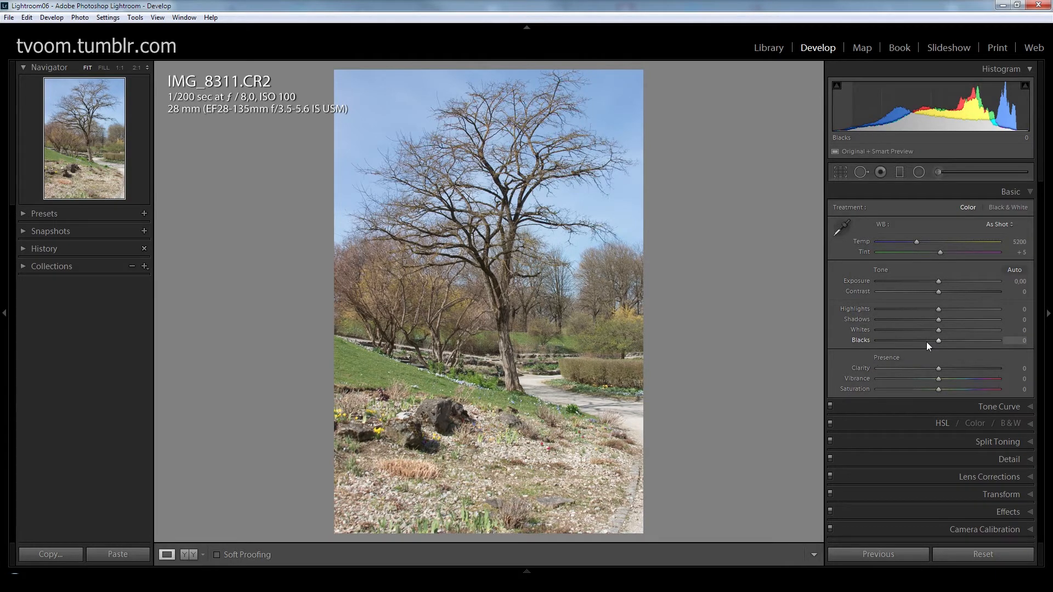
Set Exposure to +4.37, Shadows to -46 and Blacks to +86, and reset the whole Tone group at once.
key("alt")
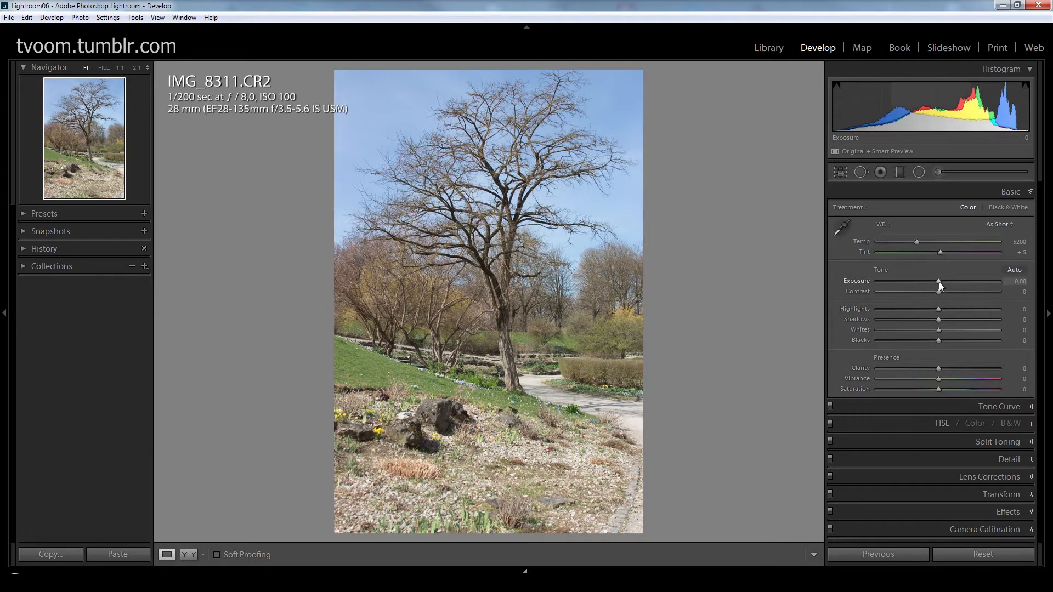
left_click_drag(939, 282, 991, 282)
left_click_drag(940, 320, 990, 341)
key("alt")
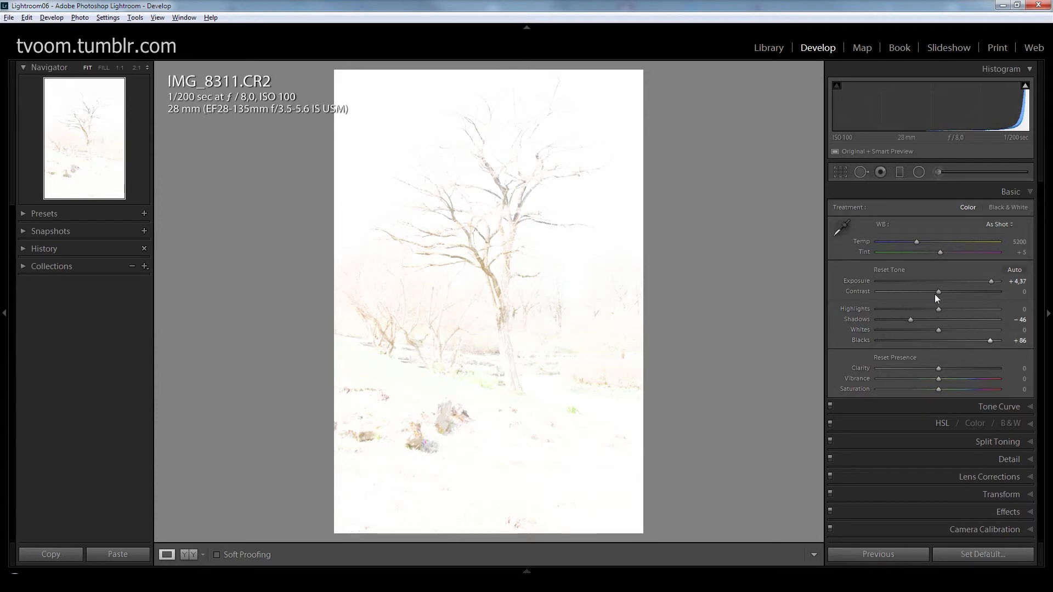
left_click(889, 269, "alt")
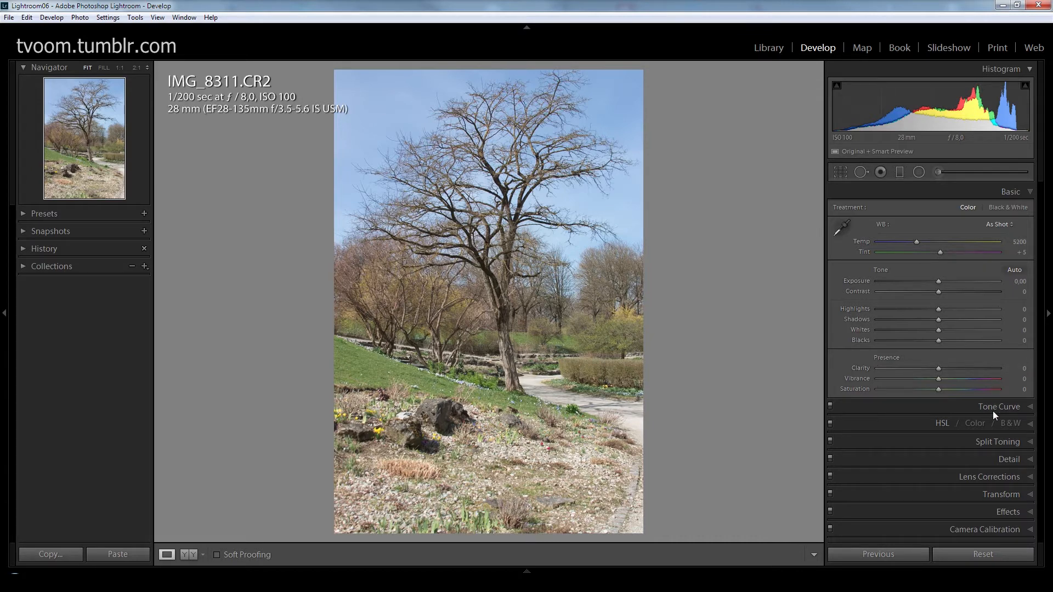
Shape the RGB tone curve into an S-curve with a lowered shadow point and a highlight point at about 70 / 78 %.
left_click(1032, 409)
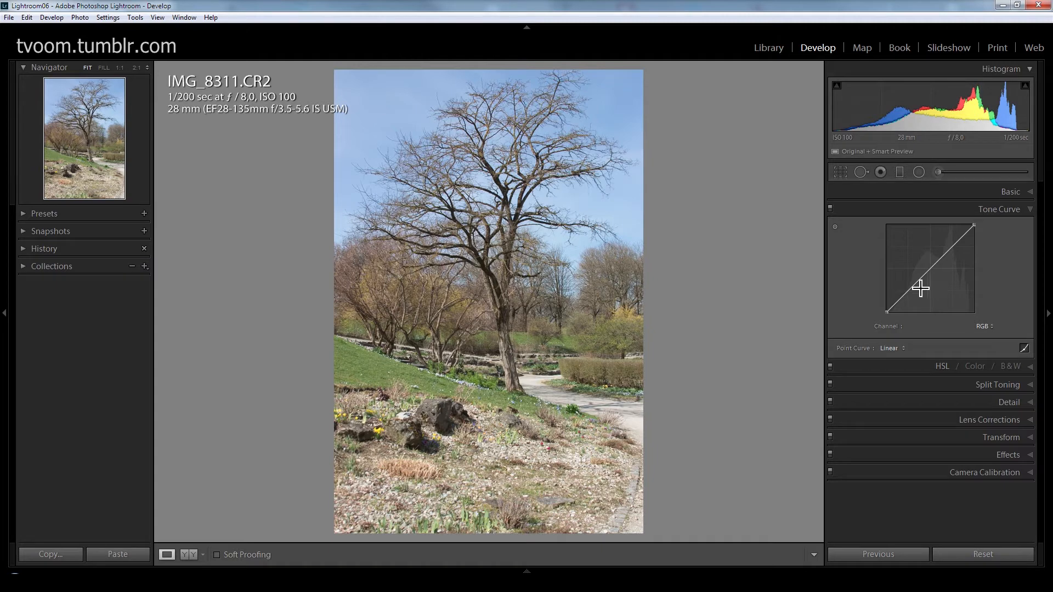
left_click_drag(920, 288, 913, 297)
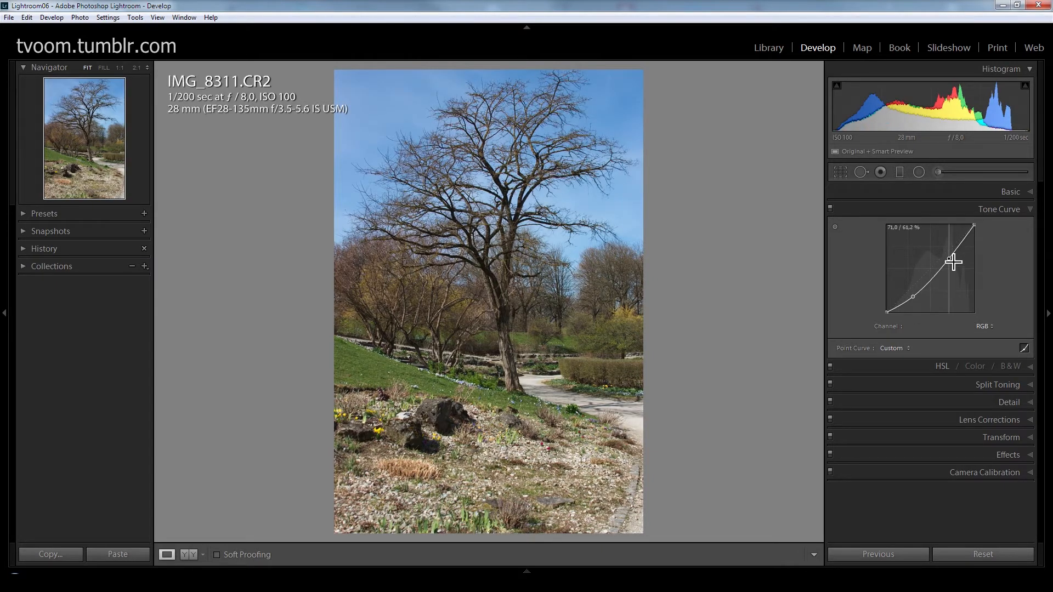
left_click_drag(953, 261, 948, 247)
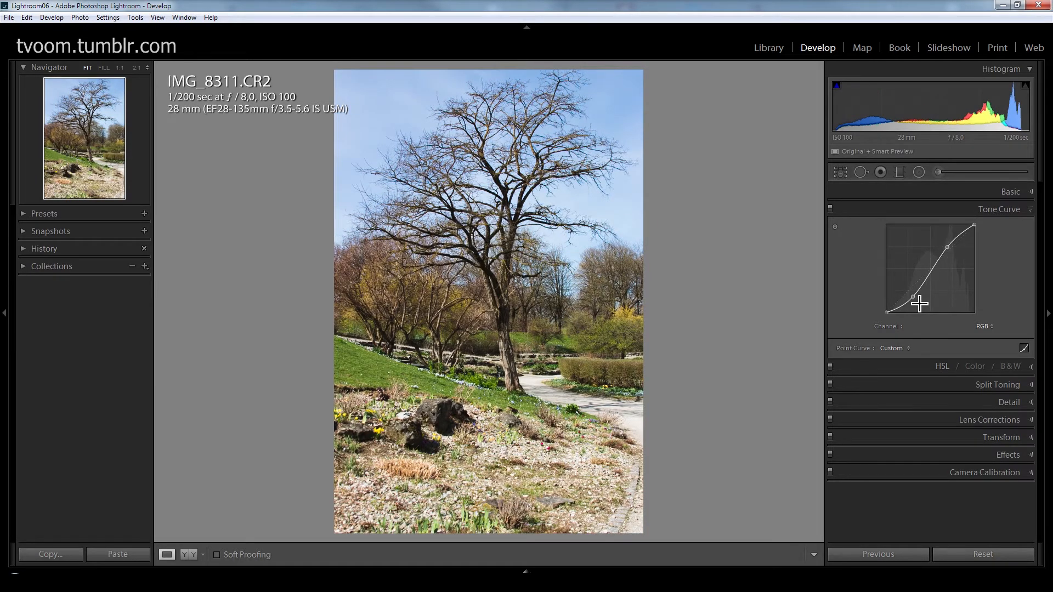
left_click_drag(913, 296, 893, 310)
left_click_drag(948, 247, 948, 244)
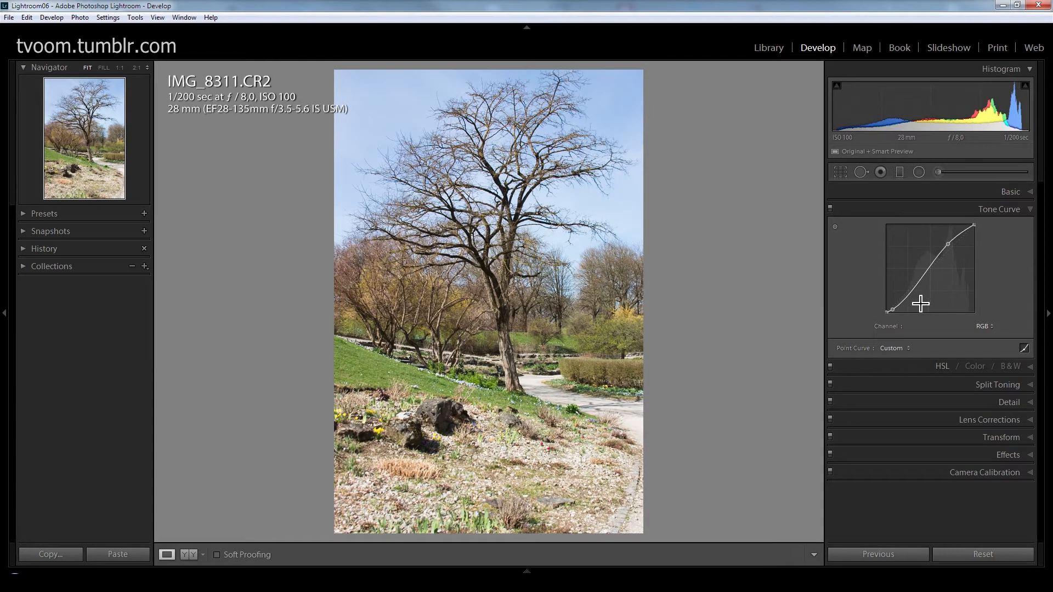
Fine-tune the tone curve's shadow and highlight points in small precise moves and slightly lift its midtones.
left_click_drag(893, 309, 895, 310)
key("alt")
left_click_drag(895, 307, 894, 308)
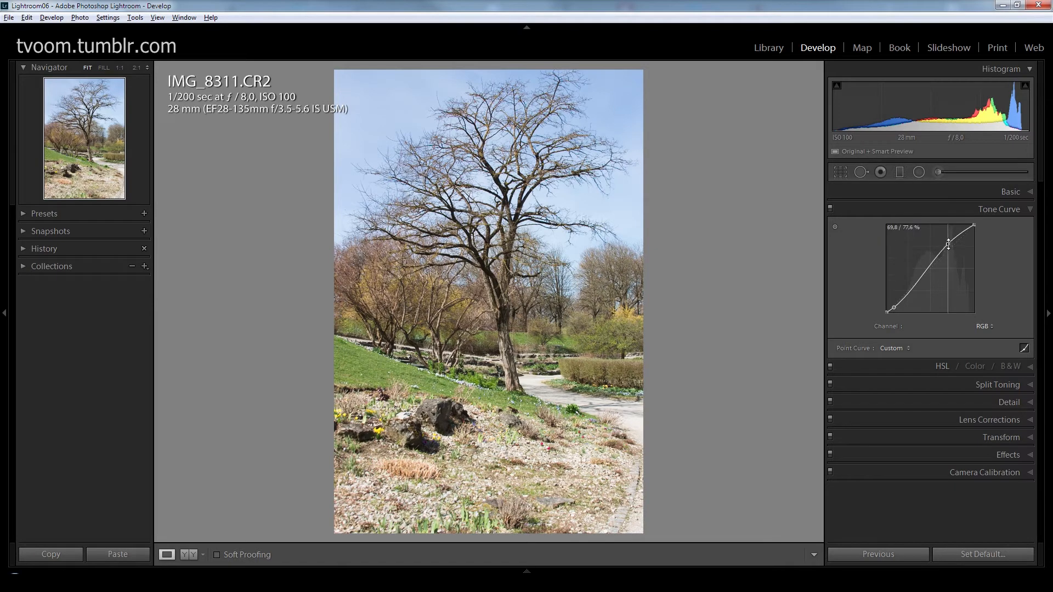
left_click_drag(948, 244, 952, 241)
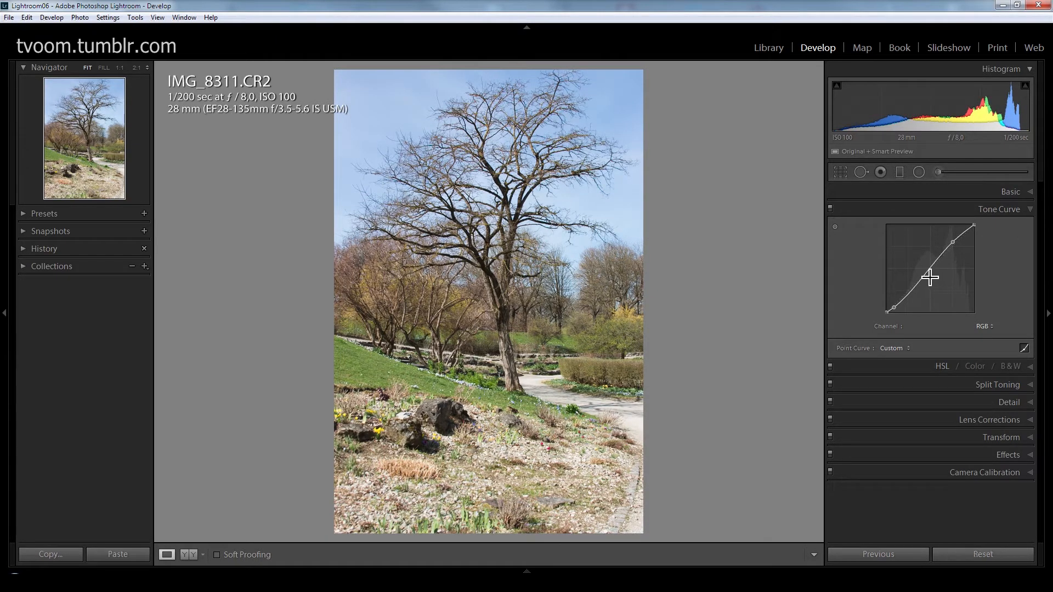
left_click_drag(929, 278, 927, 273)
Try split-toning the shadows with Hue 241 and Saturation 100, and reset the Shadows group.
left_click(1016, 385)
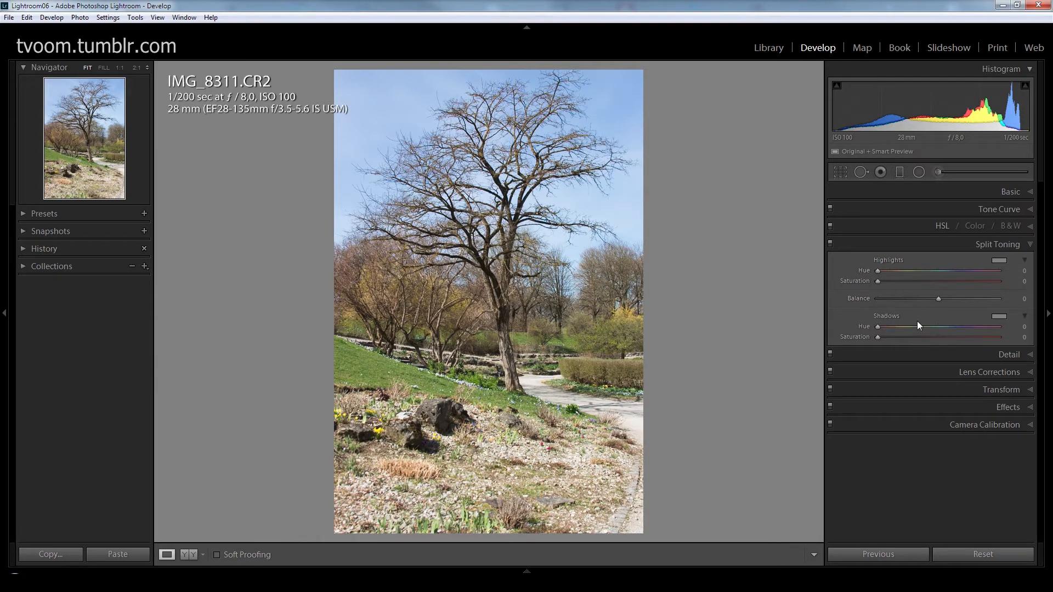
left_click_drag(878, 328, 953, 327)
left_click_drag(879, 338, 1024, 340)
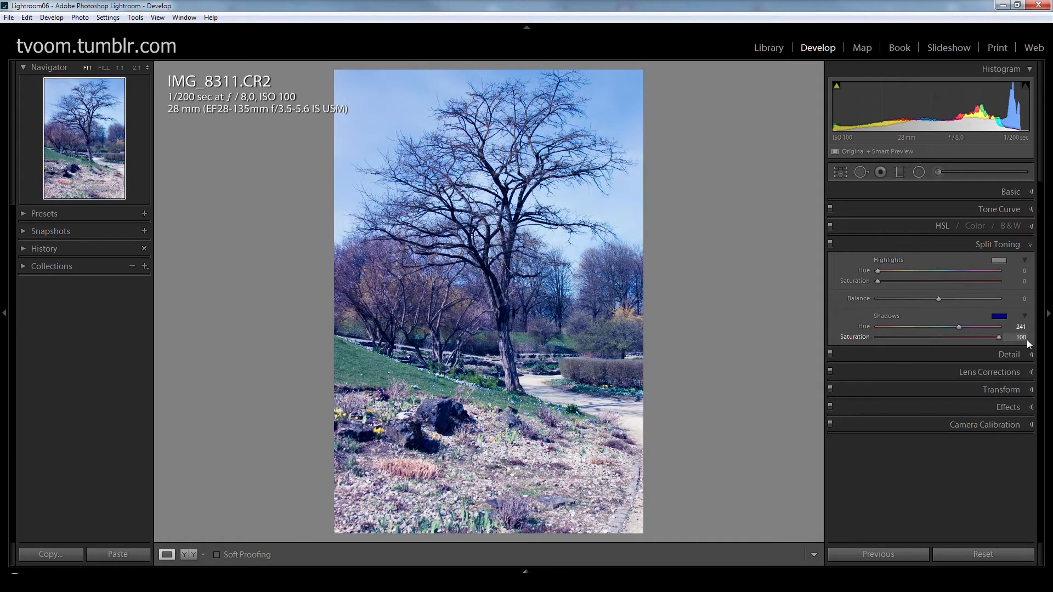
double_click(963, 336)
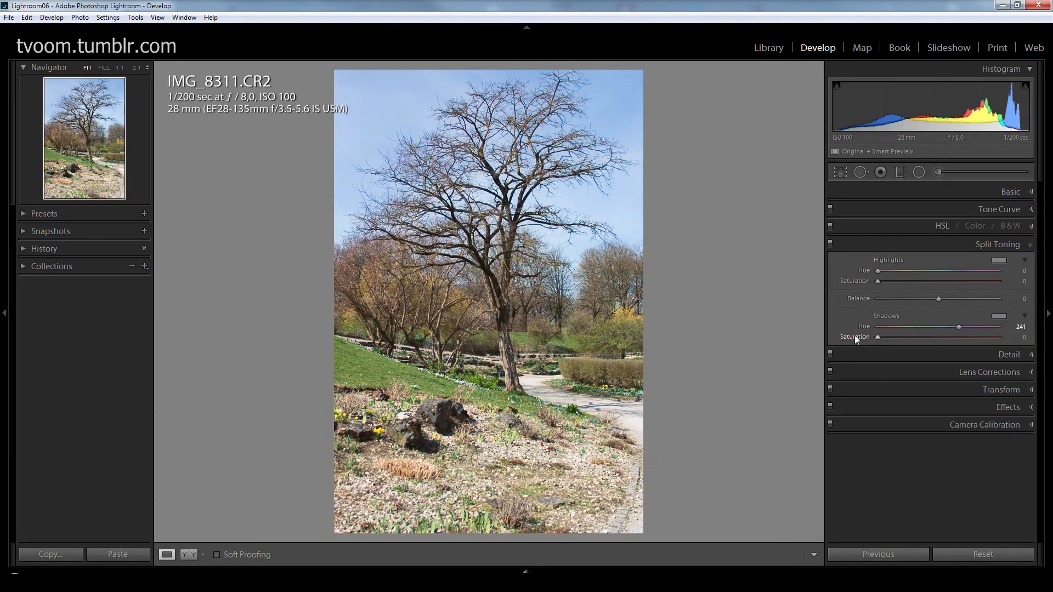
key("alt")
left_click(899, 316, "alt")
key("alt")
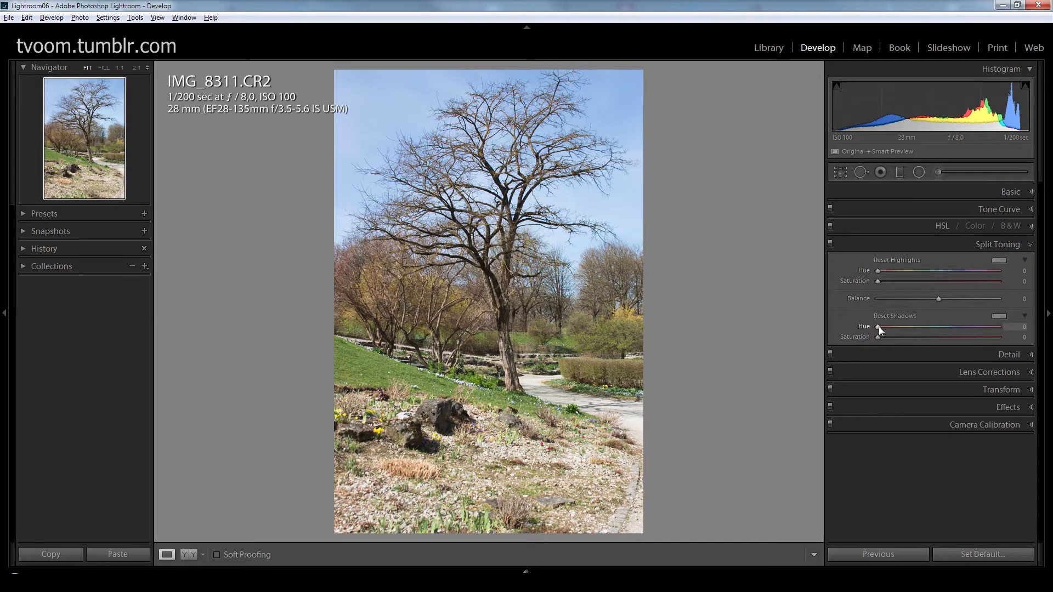
Split-tone the shadows blue with Hue 228, chosen using the full-saturation preview, and Saturation 28.
left_click_drag(878, 327, 955, 329)
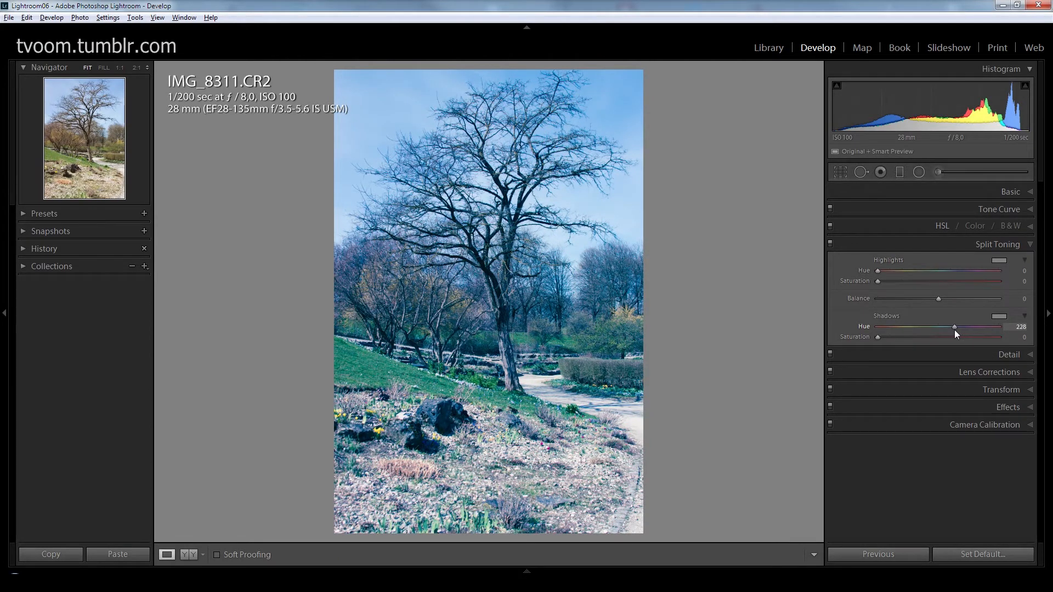
left_click_drag(954, 330, 954, 330)
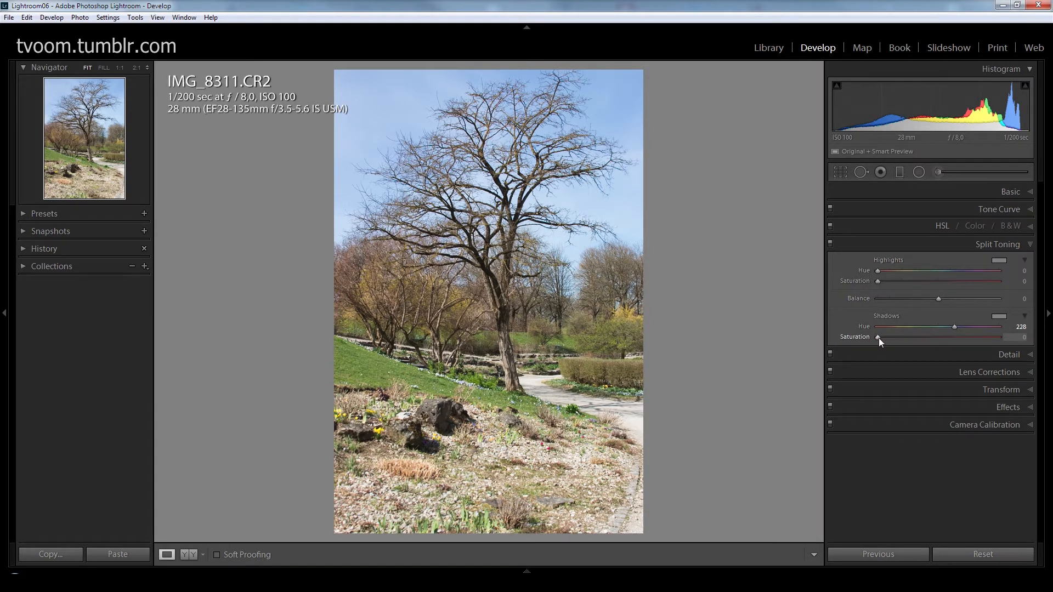
left_click_drag(878, 338, 908, 338)
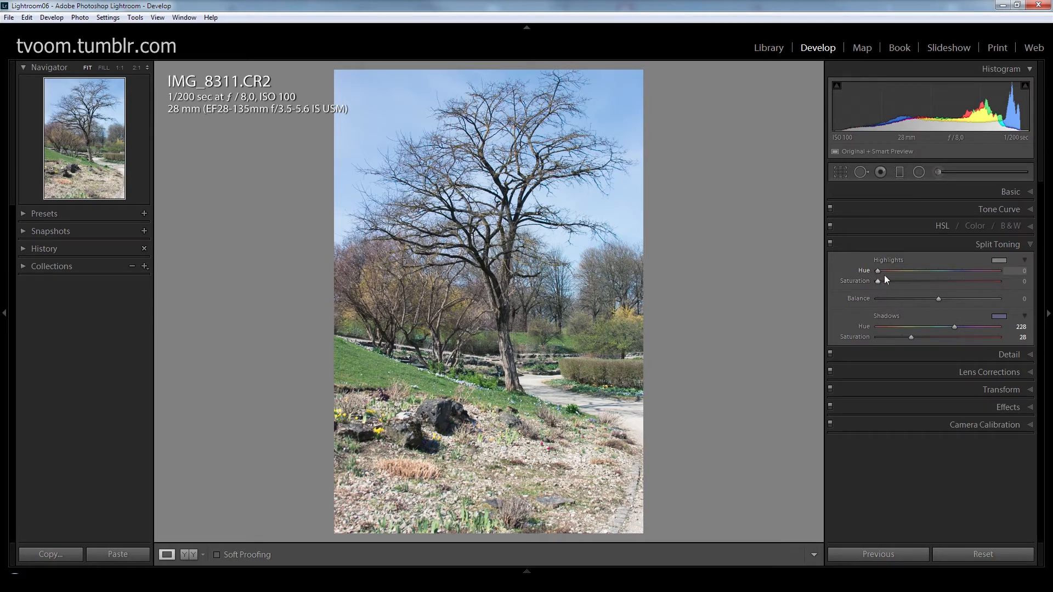
Split-tone the highlights yellow with Hue 46, chosen using the full-saturation preview, and Saturation 40.
left_click_drag(878, 271, 898, 272)
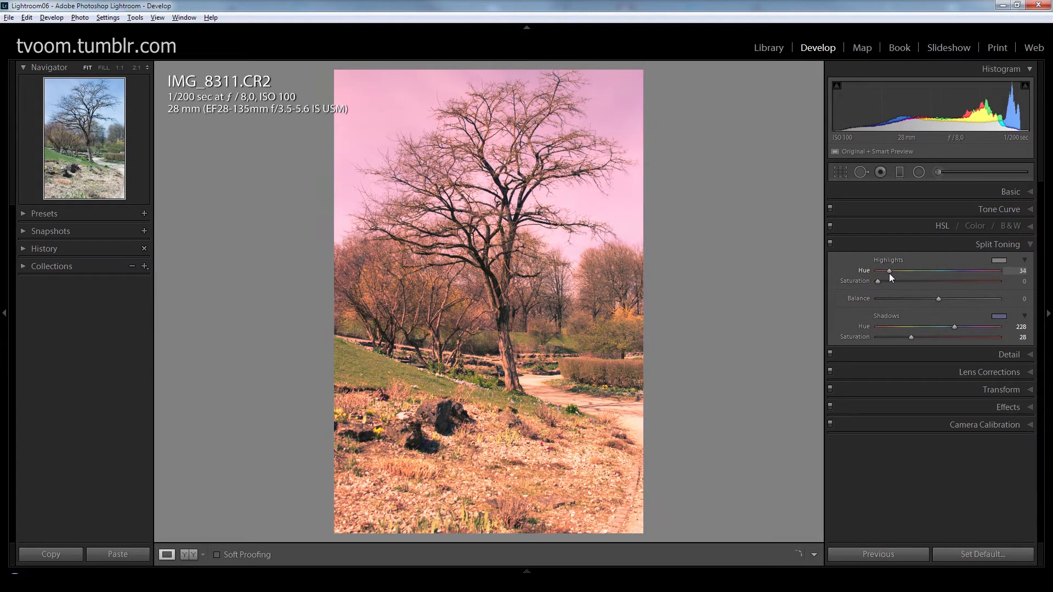
left_click_drag(889, 273, 893, 274)
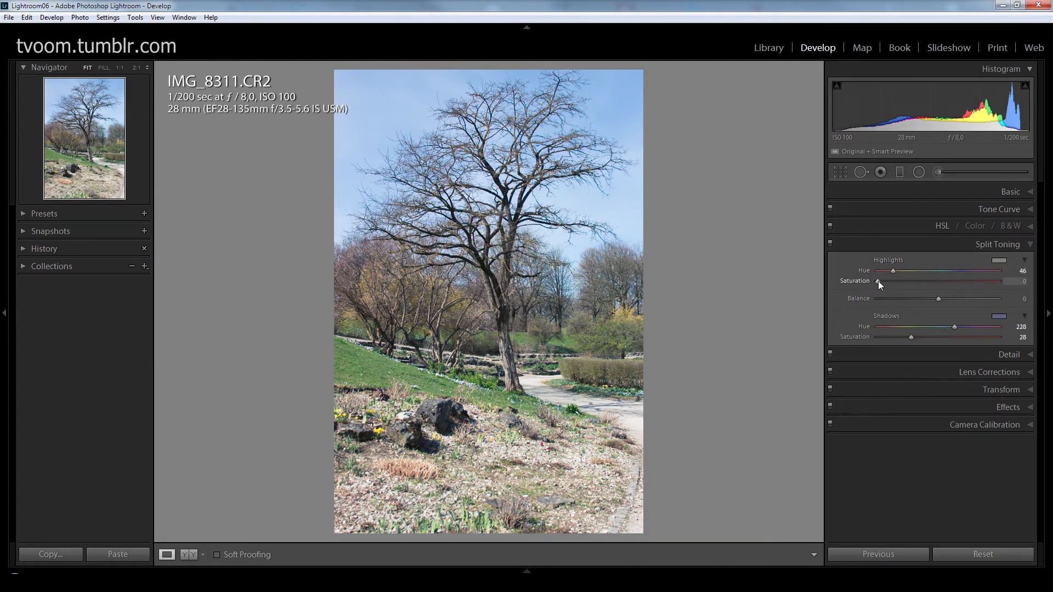
left_click_drag(879, 281, 925, 281)
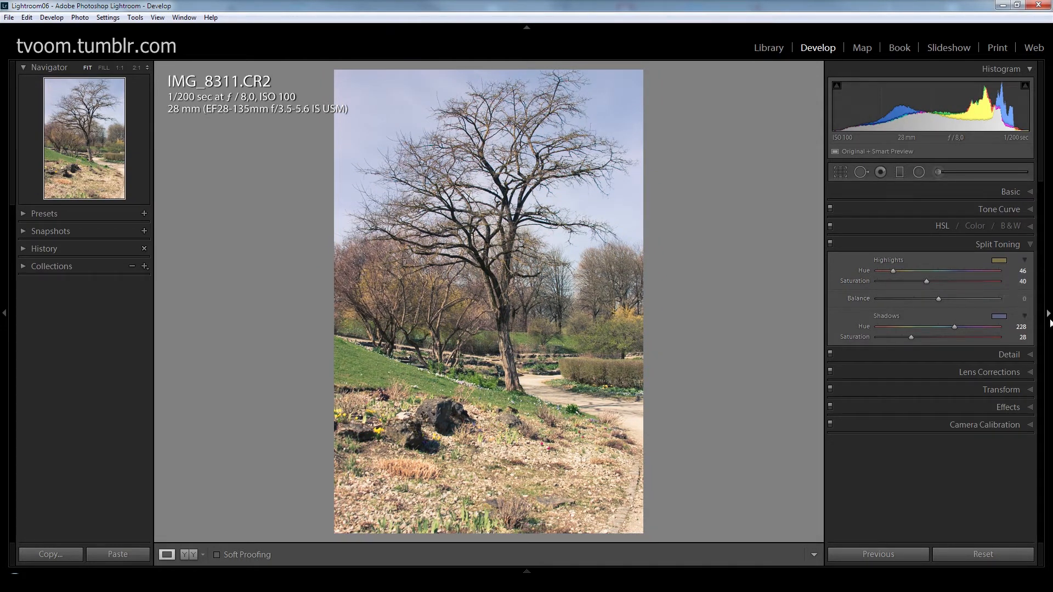
Set Sharpening to Amount 64, Radius 2.8, Detail 80 and Masking 100 while using the slider preview masks.
left_click(1032, 355)
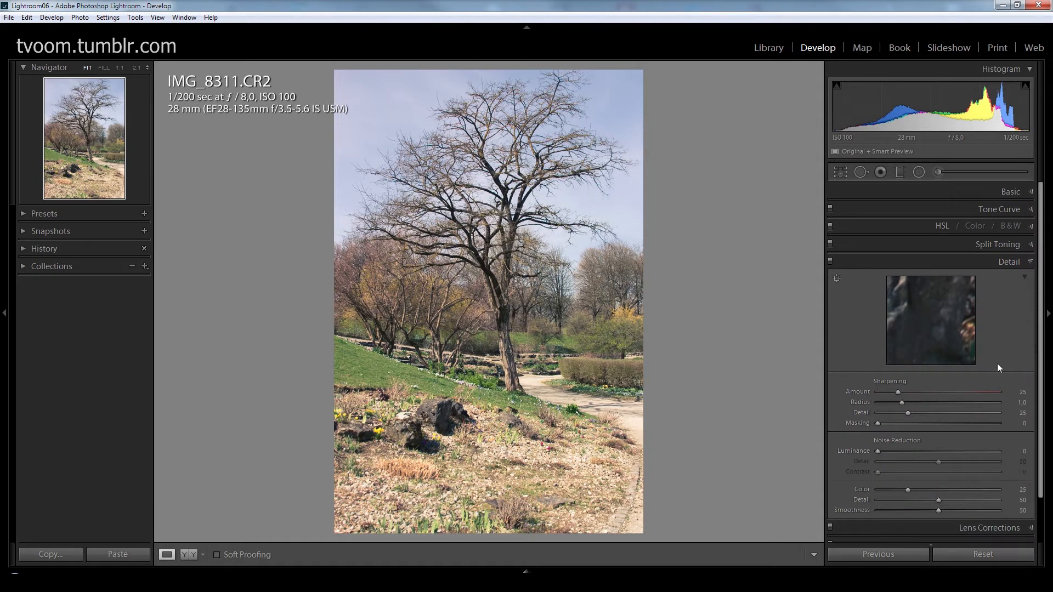
scroll(997, 364, "down", 1)
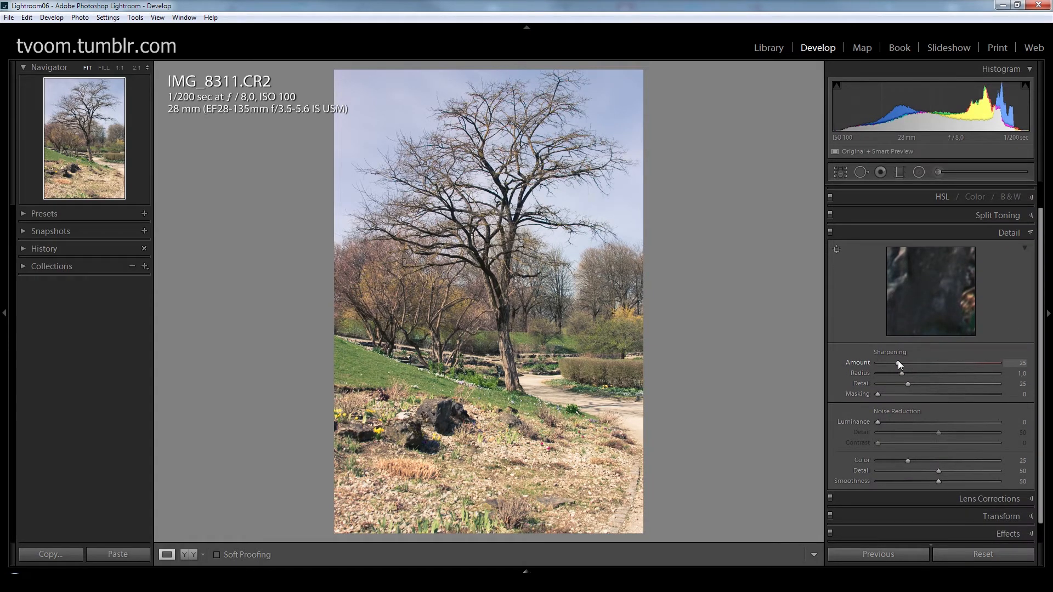
left_click(897, 362, "alt")
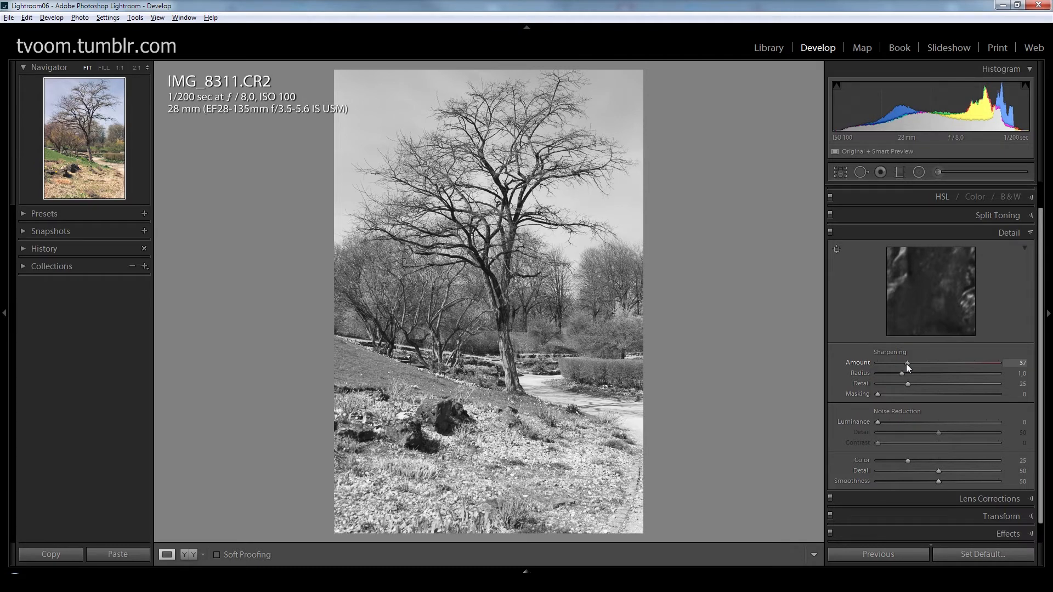
left_click_drag(907, 364, 991, 382)
left_click_drag(908, 382, 971, 384)
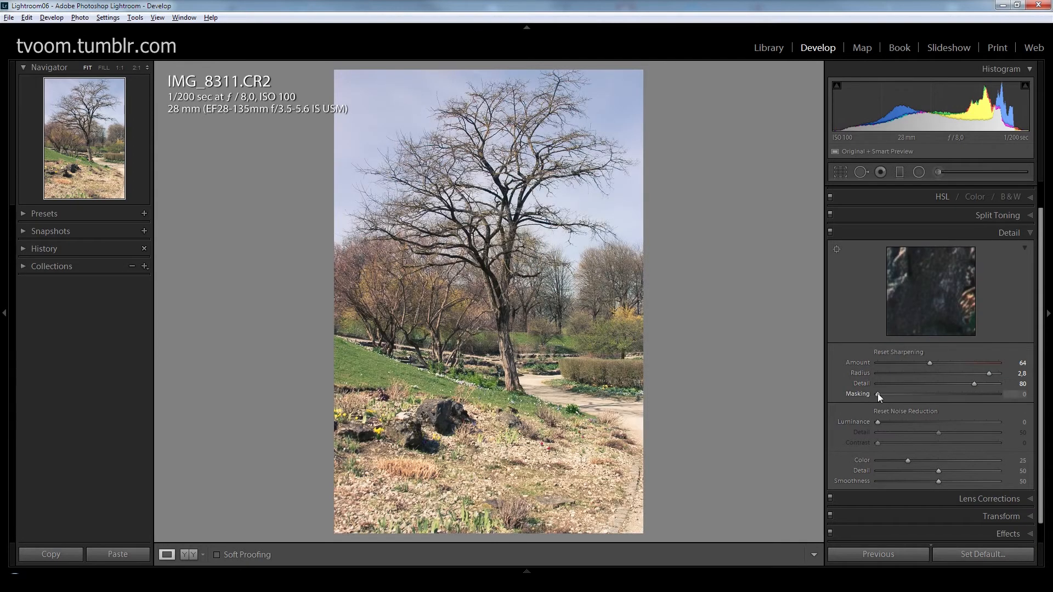
left_click_drag(878, 393, 1011, 400)
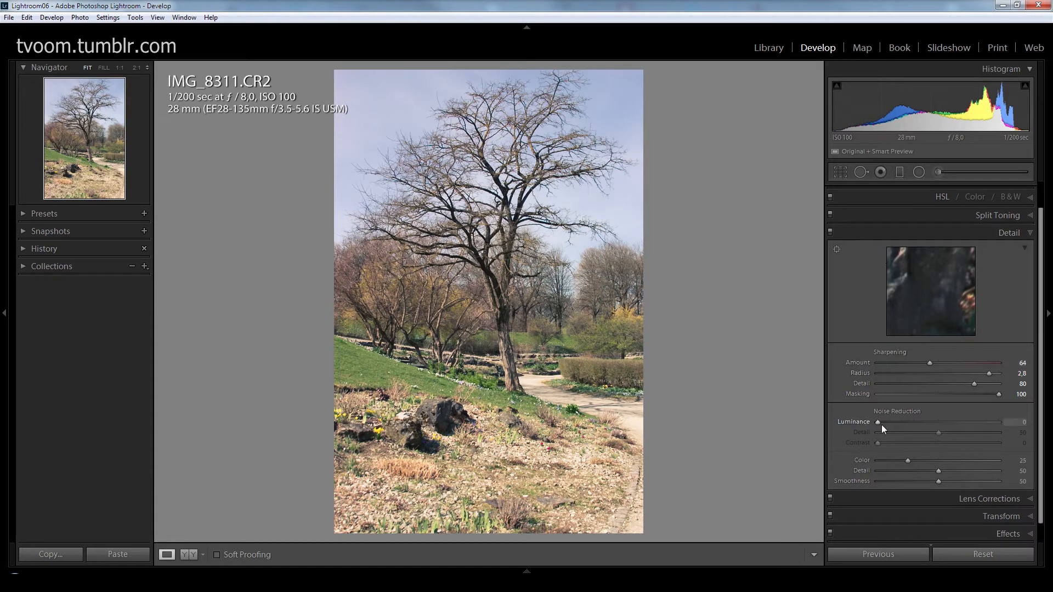
Centre the Detail zoom preview on the rocks in the tree photo's foreground.
left_click(837, 249)
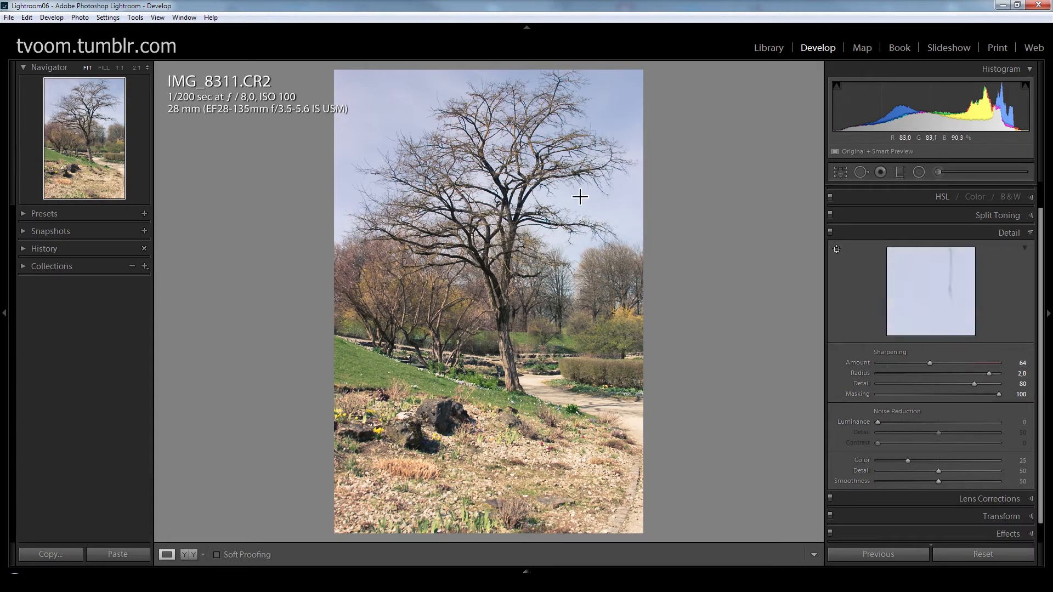
left_click(460, 429)
Open the moss photo IMG_3857 in Loupe view from the Library grid.
left_click(769, 48)
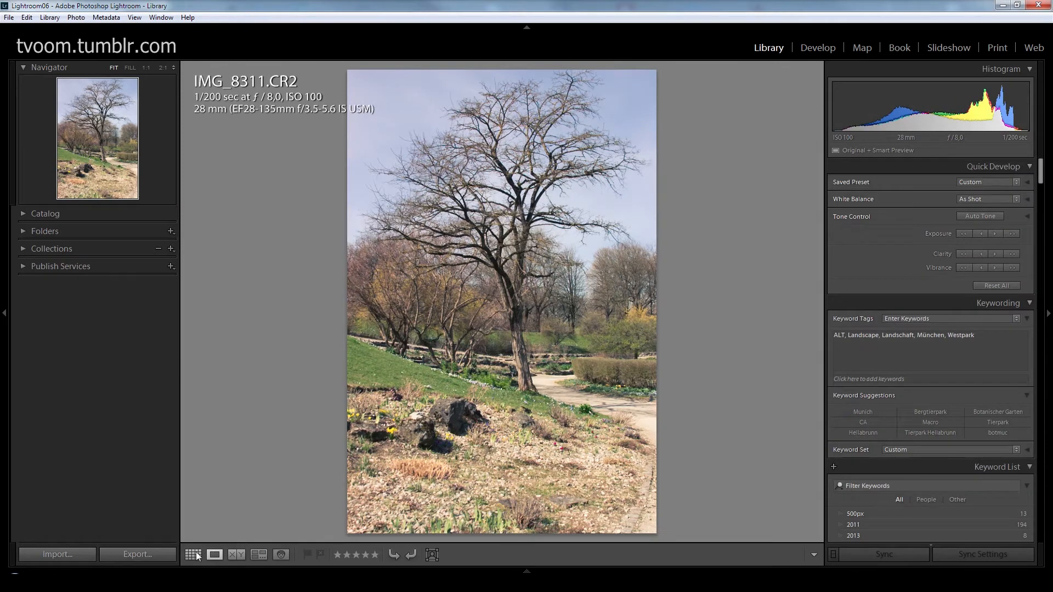
left_click(193, 554)
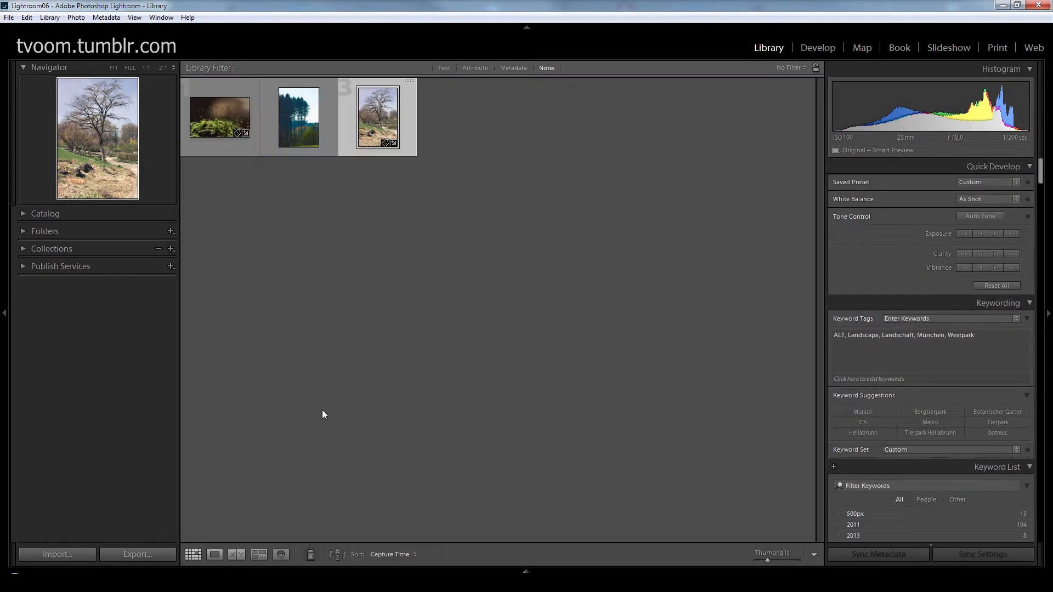
double_click(219, 101)
Open the moss photo in the Develop module and try resetting its develop settings.
right_click(505, 240)
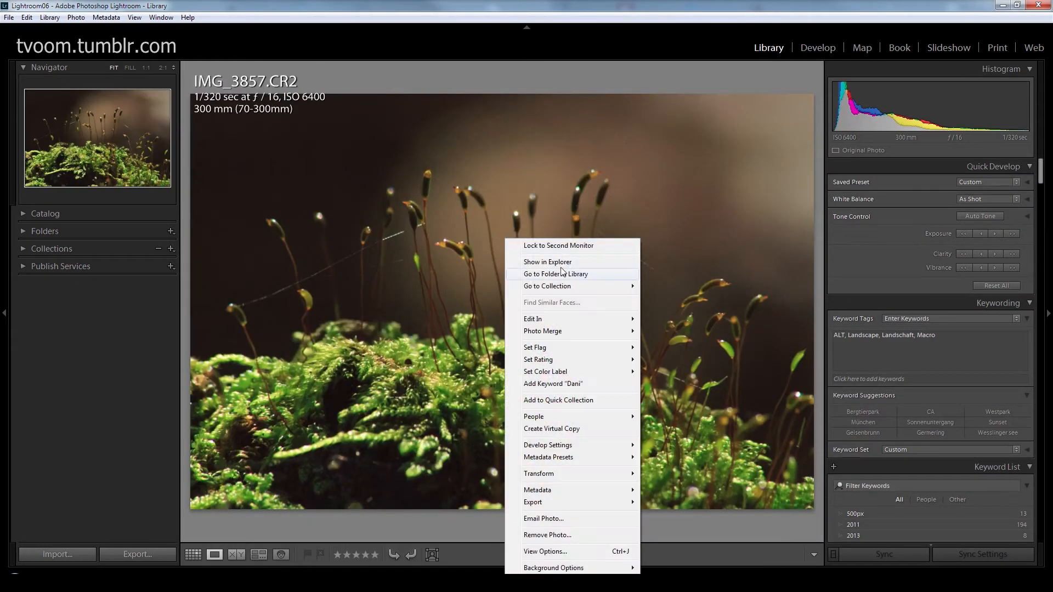
mouse_move(559, 415)
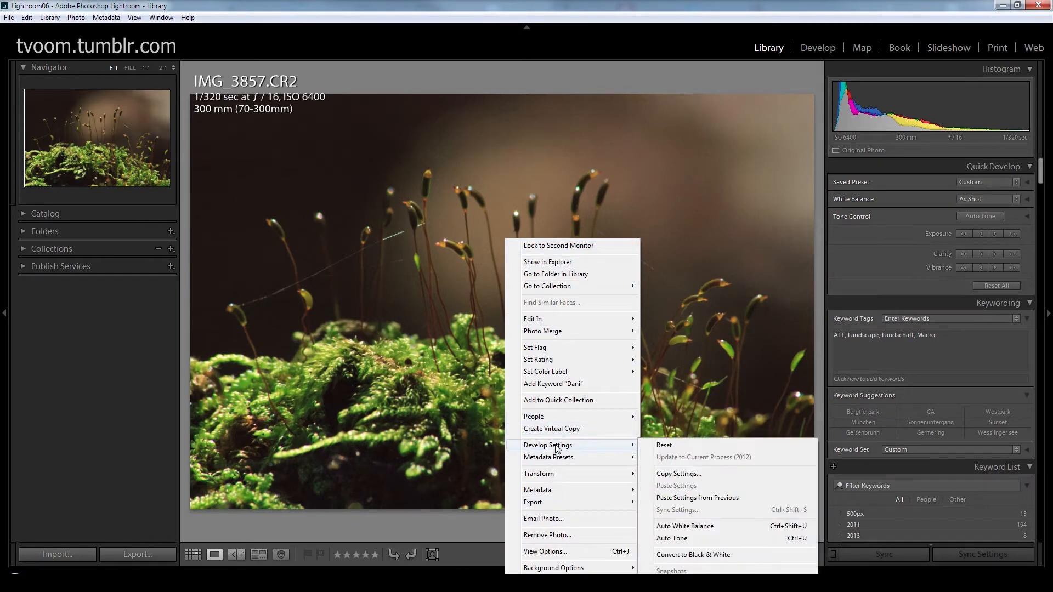
left_click(829, 45)
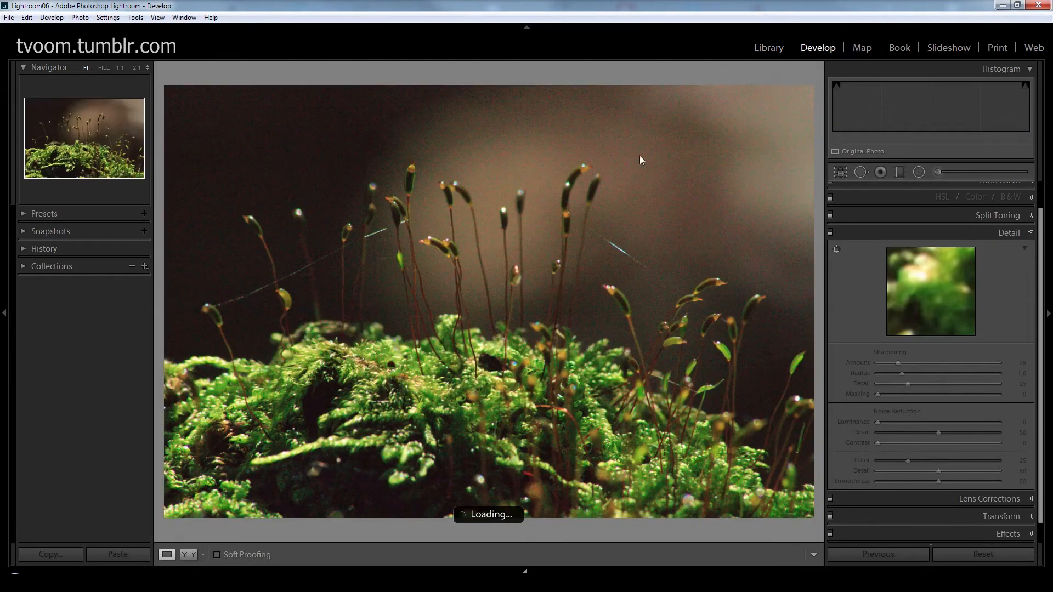
right_click(505, 244)
mouse_move(547, 252)
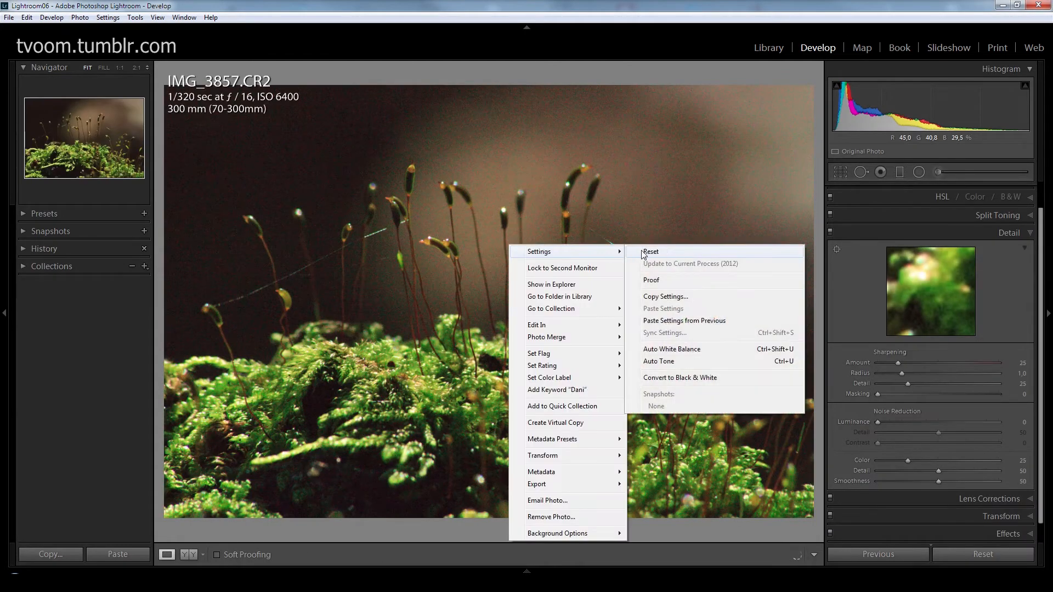
left_click(646, 251)
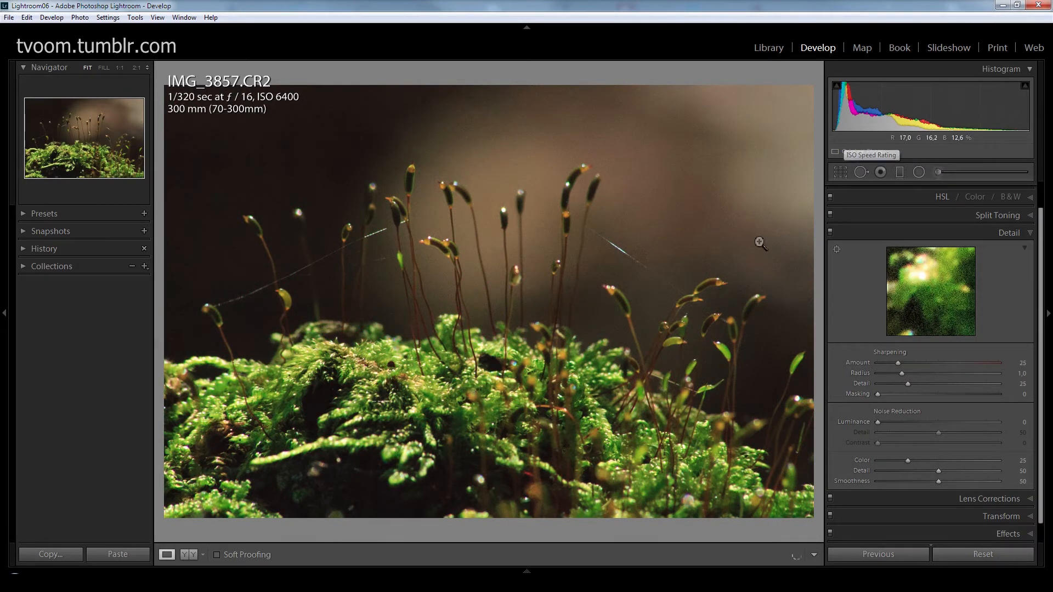
Centre the Detail preview on a moss capsule and set Luminance noise reduction to 28 using the greyscale preview.
left_click(837, 249)
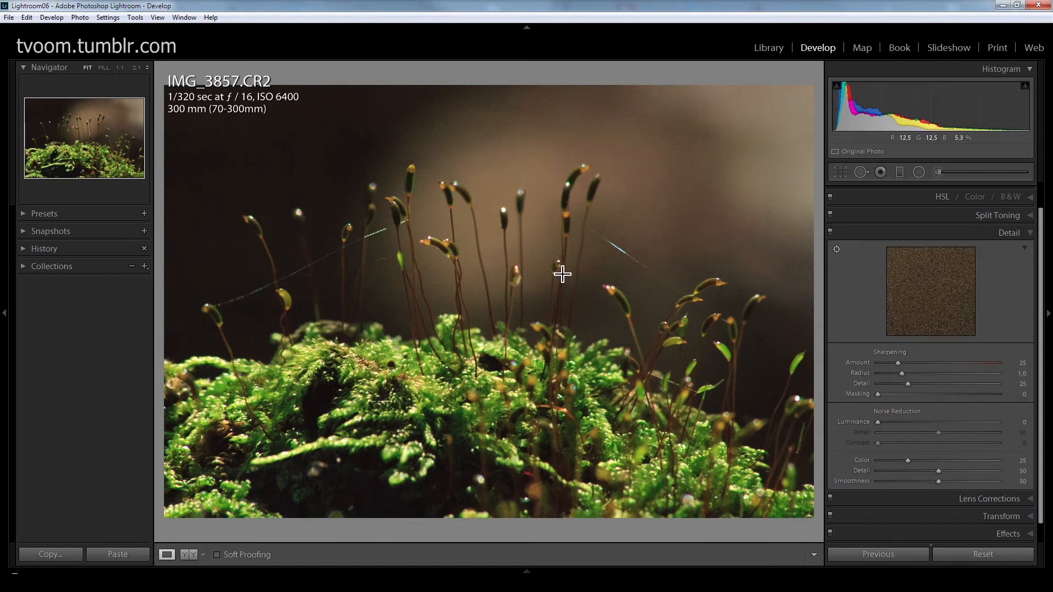
left_click(426, 237)
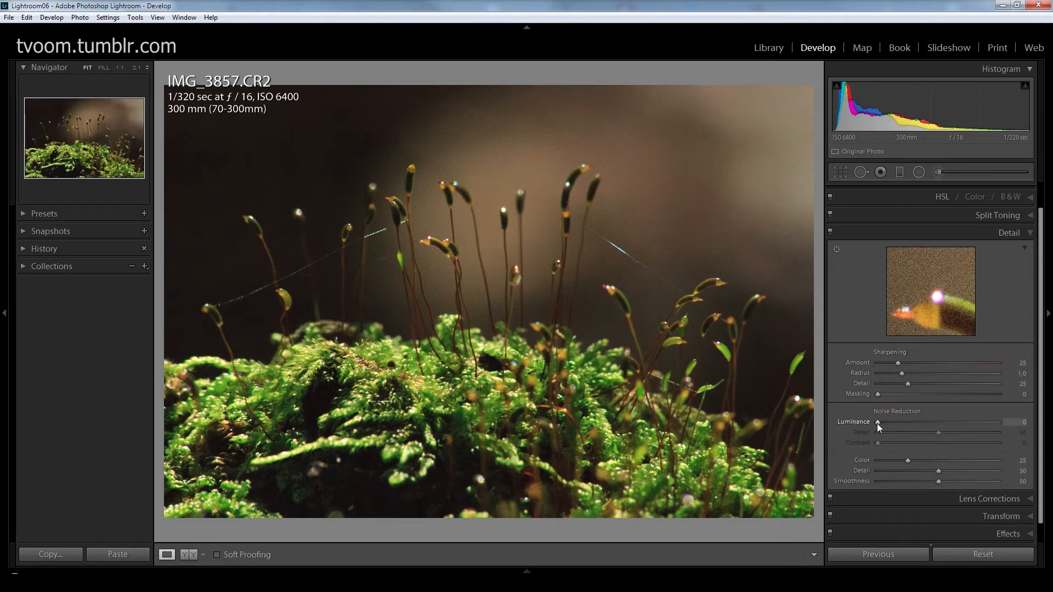
left_click_drag(878, 422, 897, 427)
key("alt")
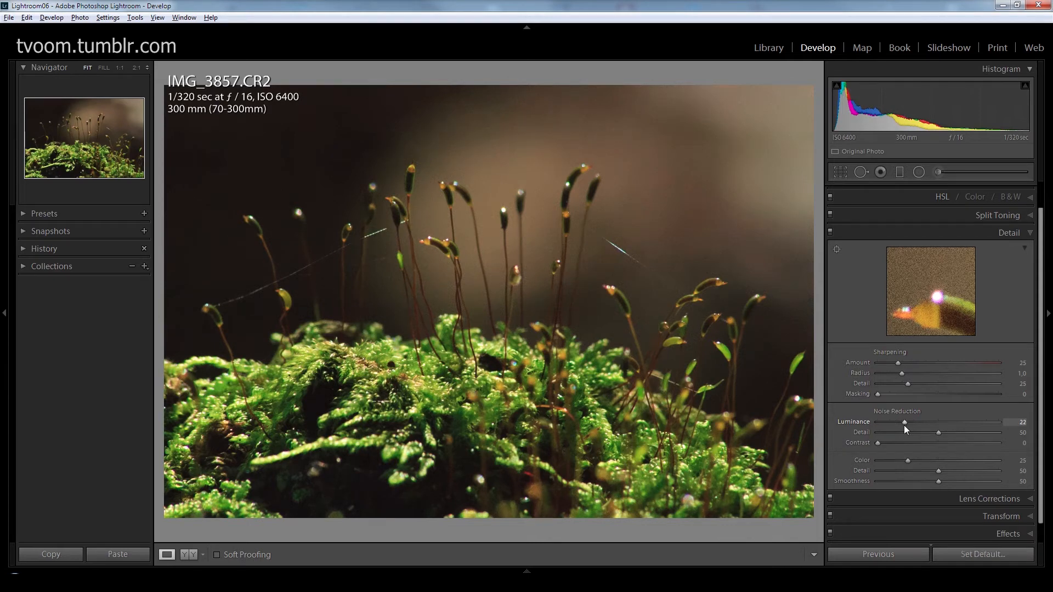
left_click(904, 425, "alt")
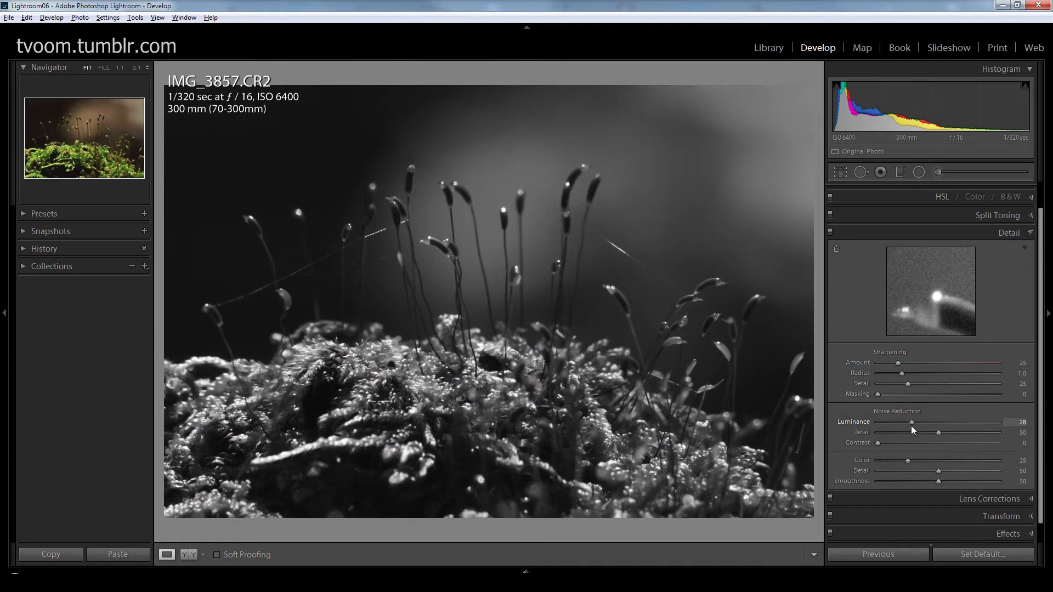
Set the luminance noise reduction's Detail to 49 and Contrast to 40.
mouse_move(936, 433)
left_mouse_down()
mouse_move(976, 432)
mouse_move(866, 436)
mouse_move(985, 430)
mouse_move(936, 430)
left_mouse_up()
left_click_drag(876, 442, 920, 443)
left_click_drag(925, 440, 926, 440)
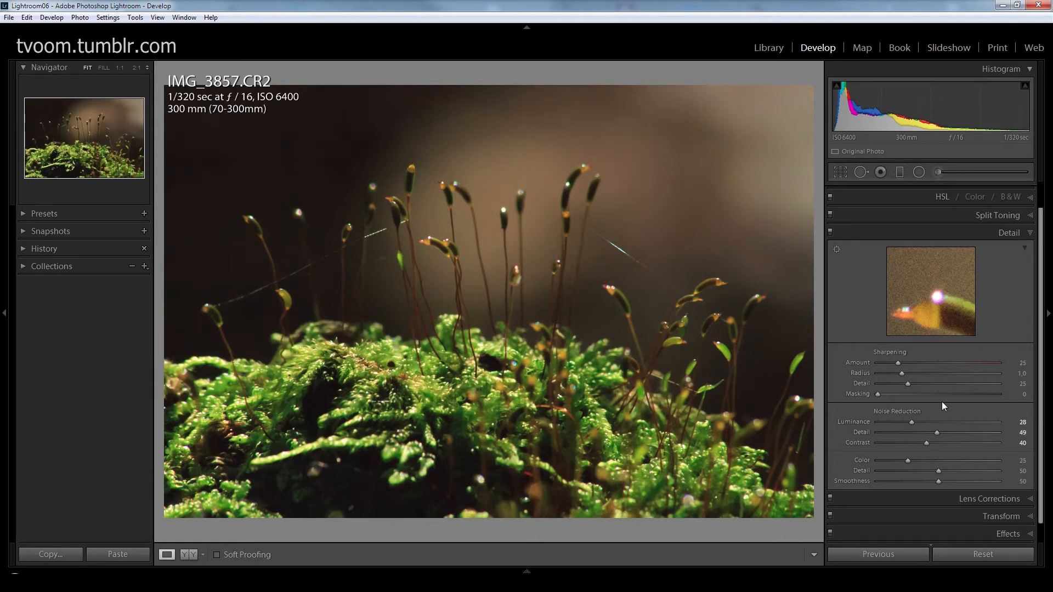
Expand the Lens Corrections settings and reset all of the moss photo's develop settings.
scroll(942, 406, "down", 1)
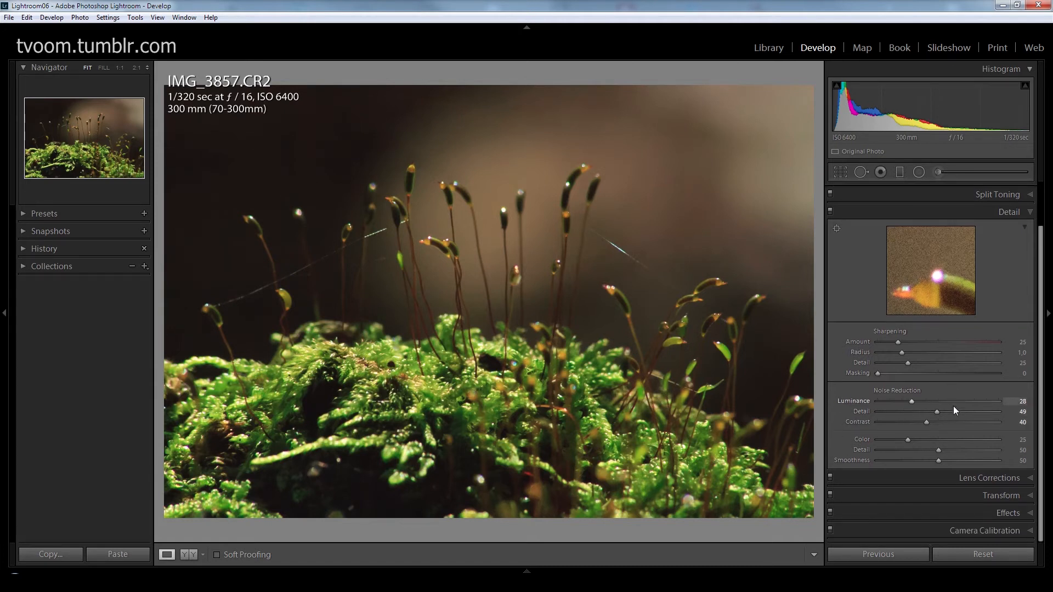
left_click(999, 478)
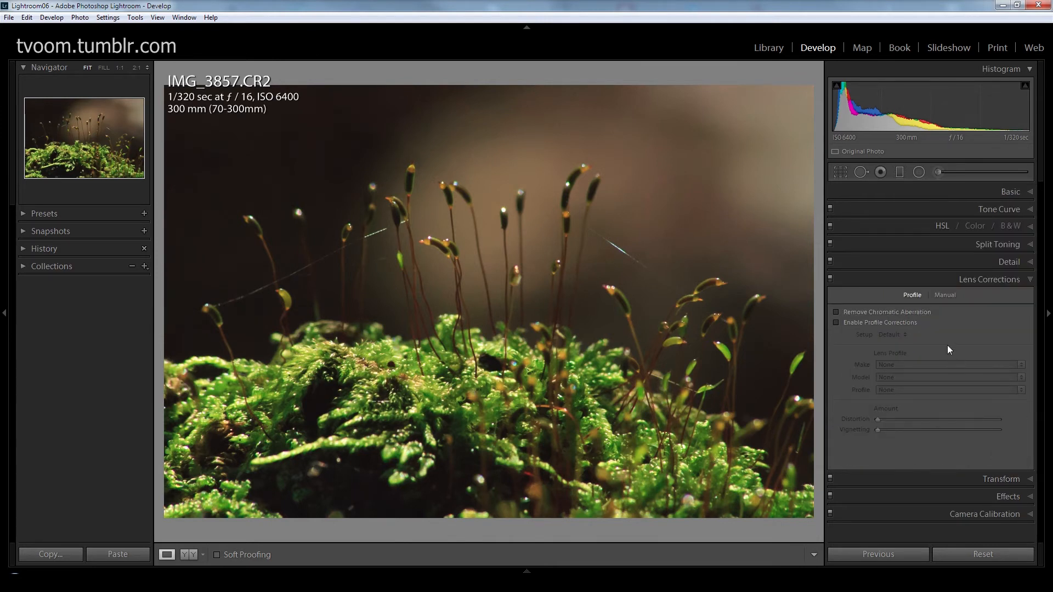
right_click(537, 246)
mouse_move(576, 248)
left_click(740, 253)
Return to the Library grid and open the tall trees photo IMG_6034 in Loupe view.
left_click(770, 48)
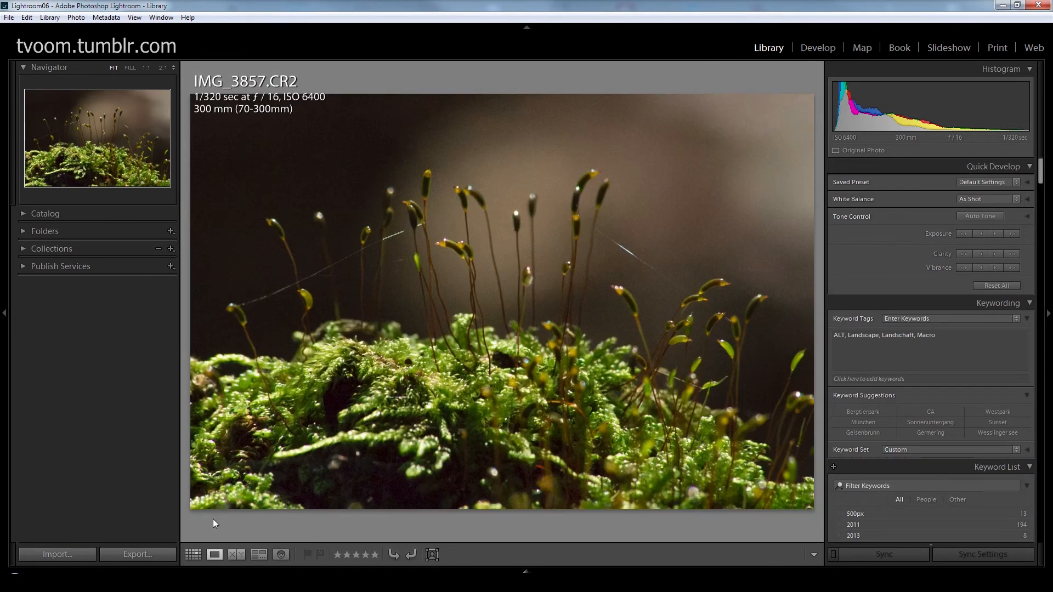
left_click(193, 555)
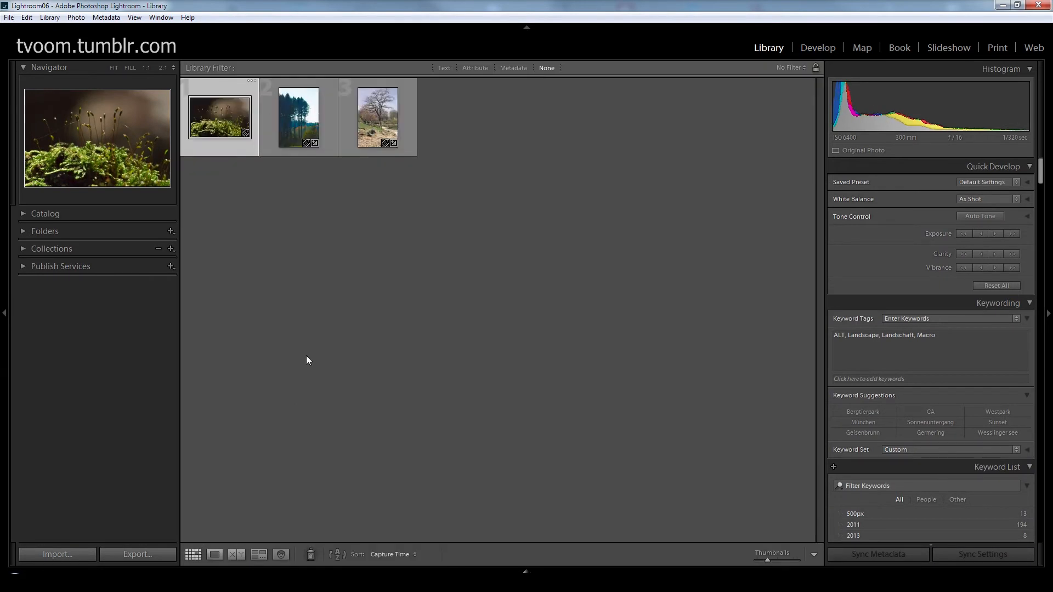
double_click(331, 110)
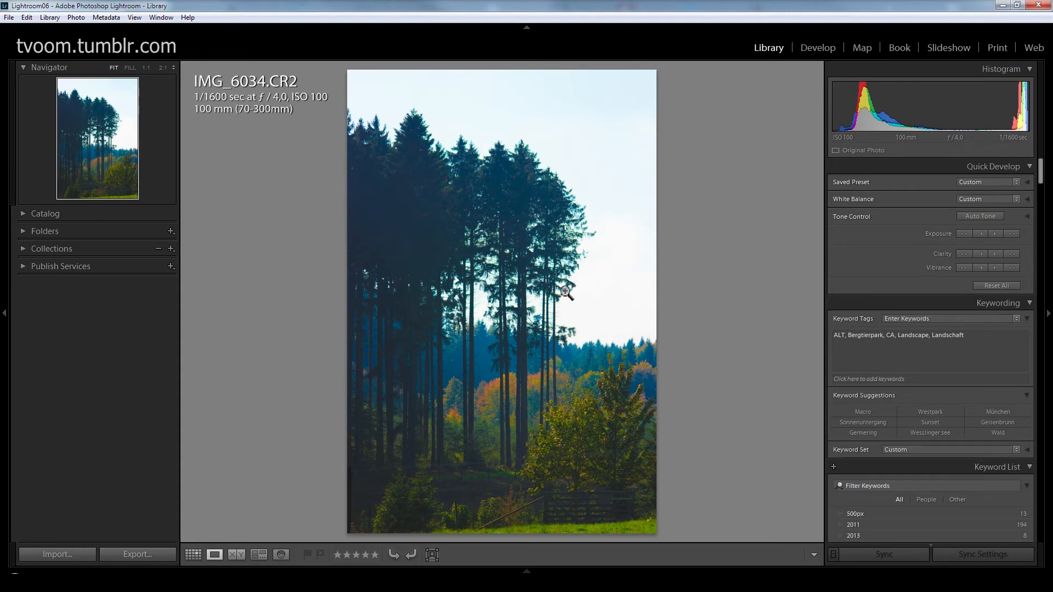
Enable Remove Chromatic Aberration for the tall trees photo in the Develop module.
left_click(561, 292)
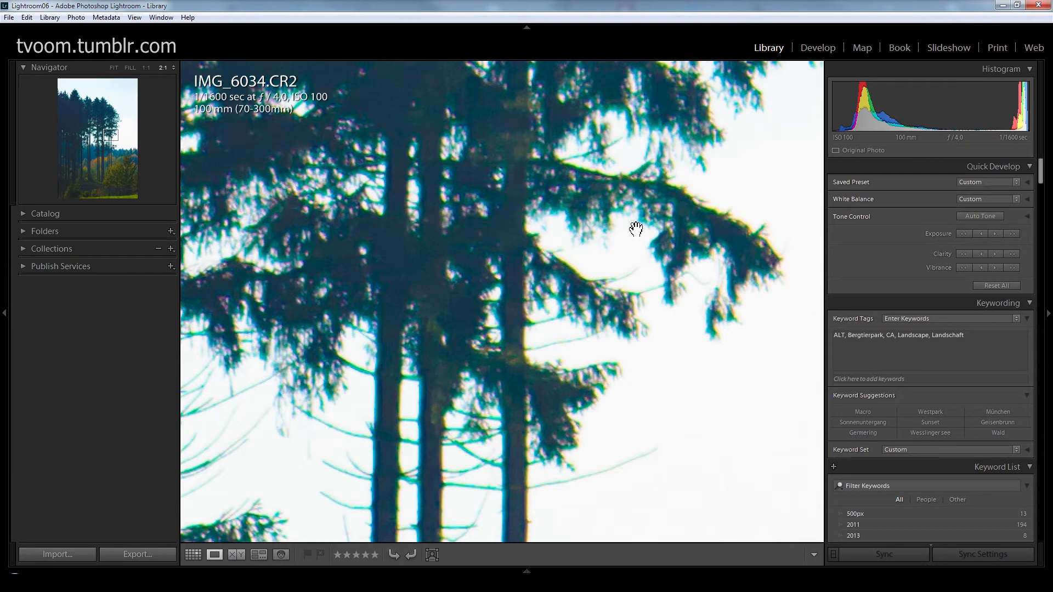
left_click(817, 48)
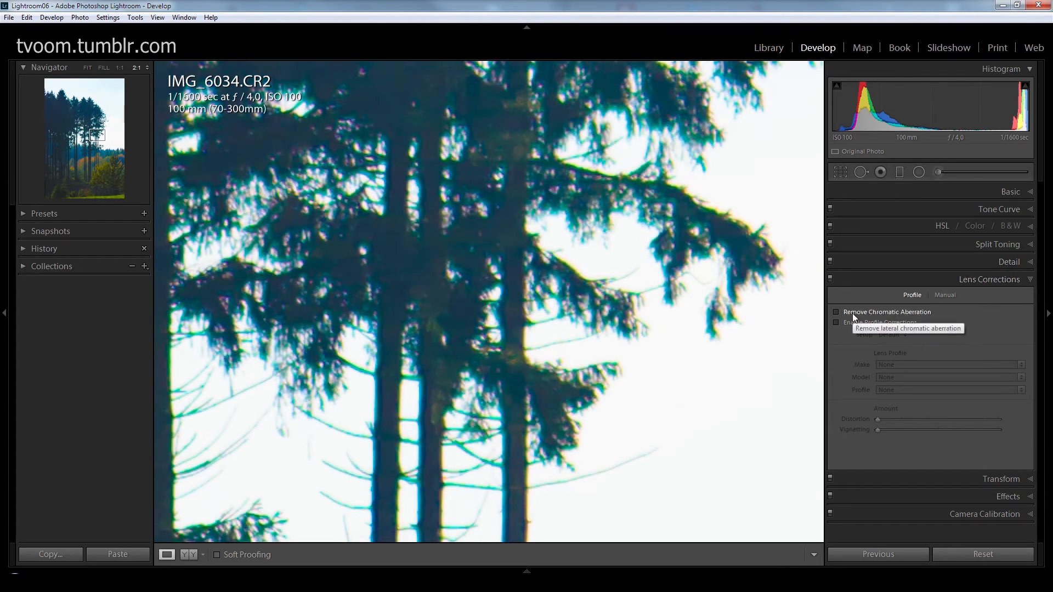
left_click(837, 313)
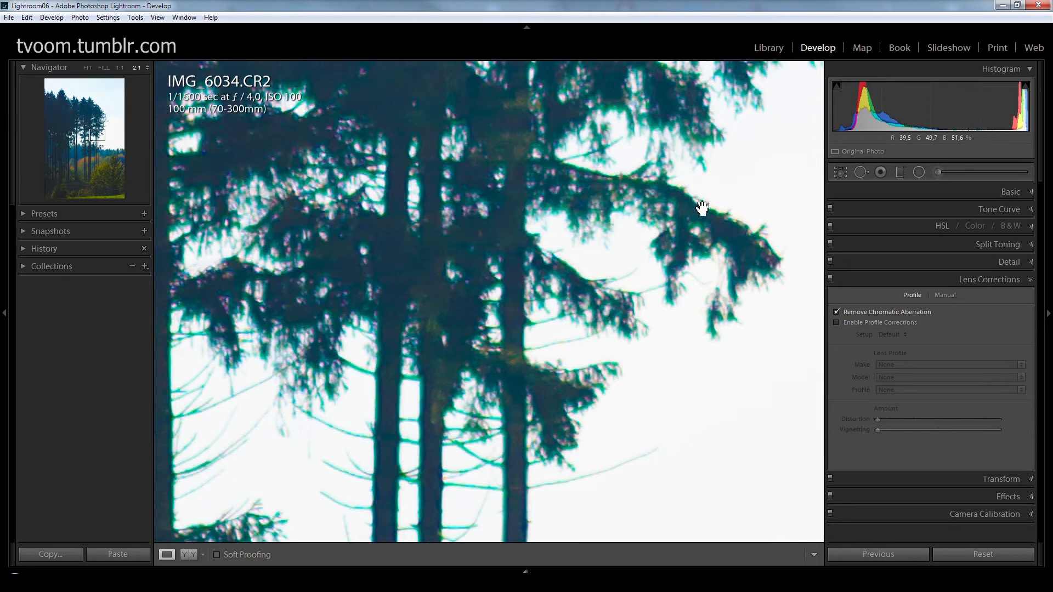
Preview the affected fringes with the Defringe purple Amount and Green Hue masks in the manual lens corrections.
left_click(949, 295)
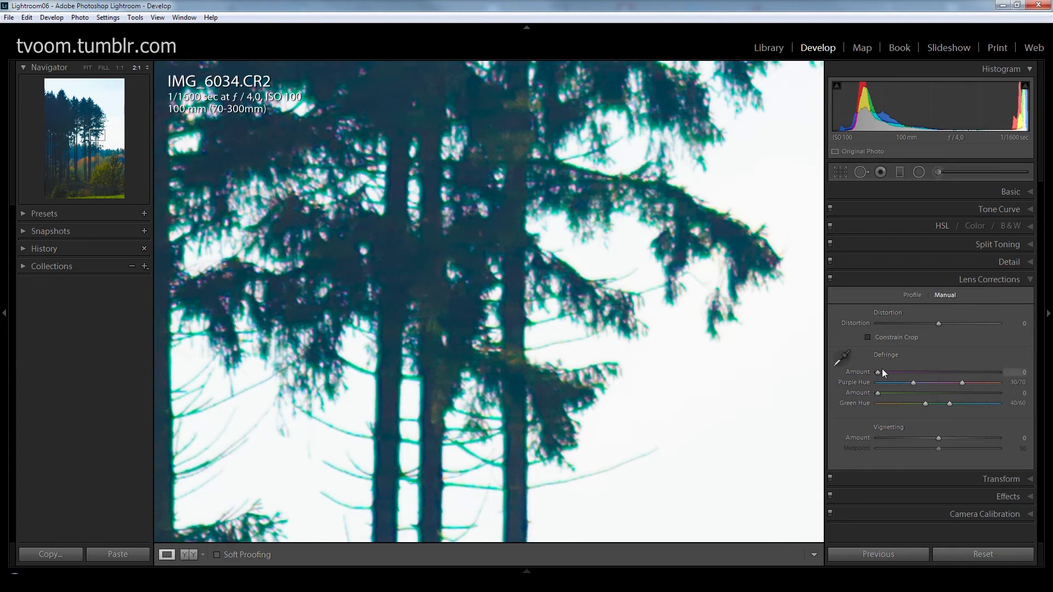
key("alt")
left_click(877, 373, "alt")
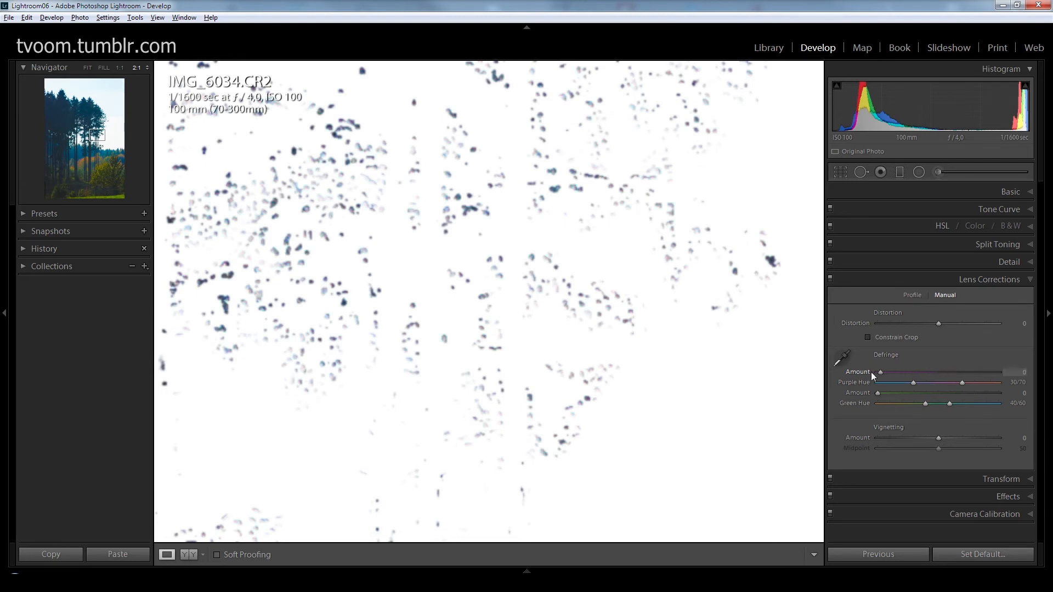
mouse_move(871, 372)
left_mouse_down()
mouse_move(891, 371)
mouse_move(848, 374)
mouse_move(877, 373)
left_mouse_up()
left_click_drag(876, 374, 876, 373)
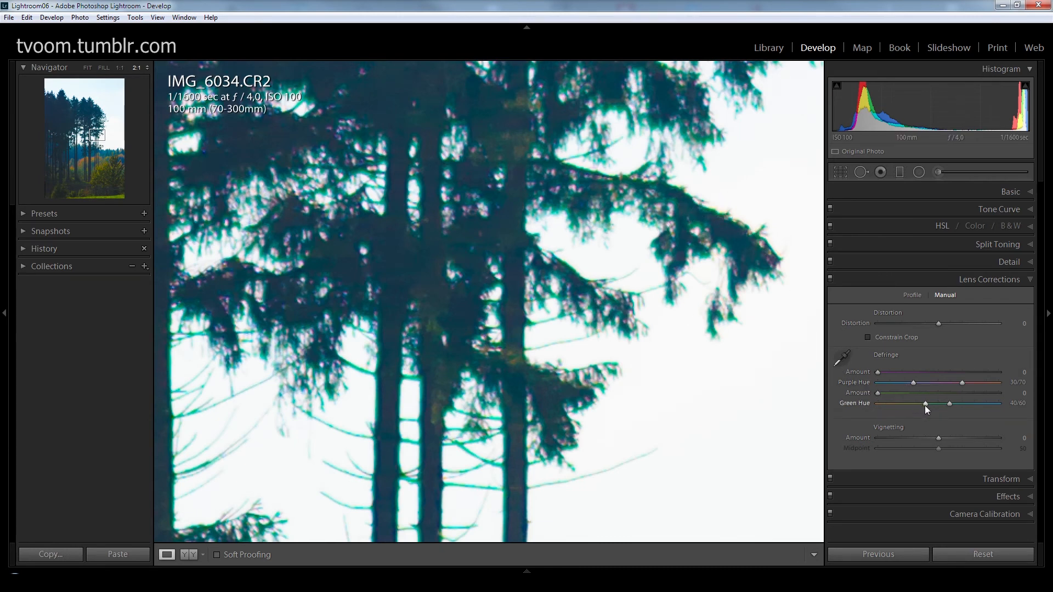
key("alt")
left_click_drag(926, 404, 913, 404)
Enable the lens profile corrections and set their Distortion amount to 75 using the alignment grid preview.
left_click(916, 294)
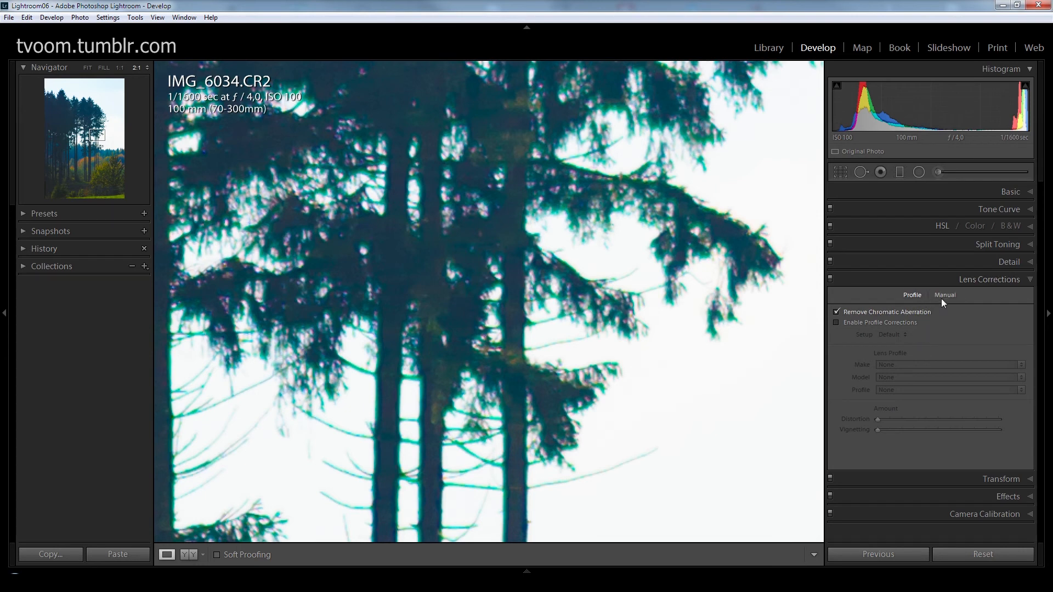
left_click(870, 322)
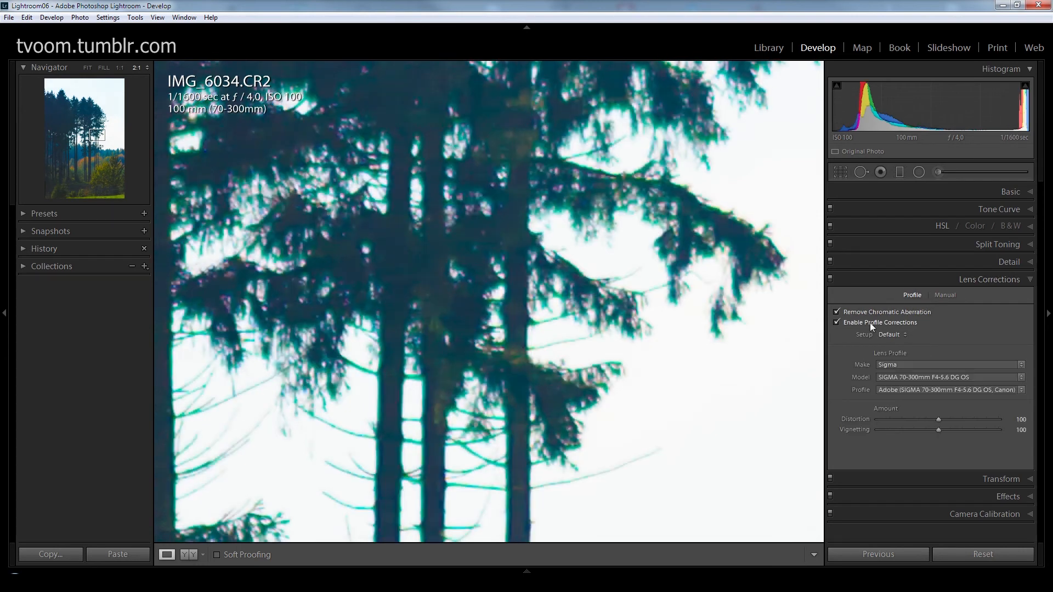
left_click_drag(939, 419, 900, 422)
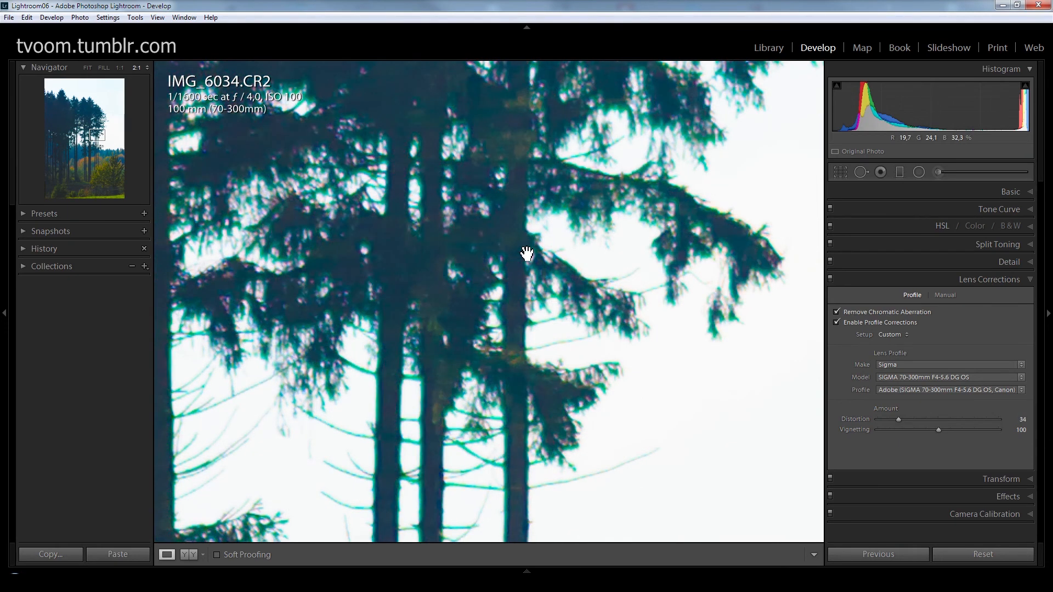
left_click_drag(900, 420, 904, 419)
key("alt")
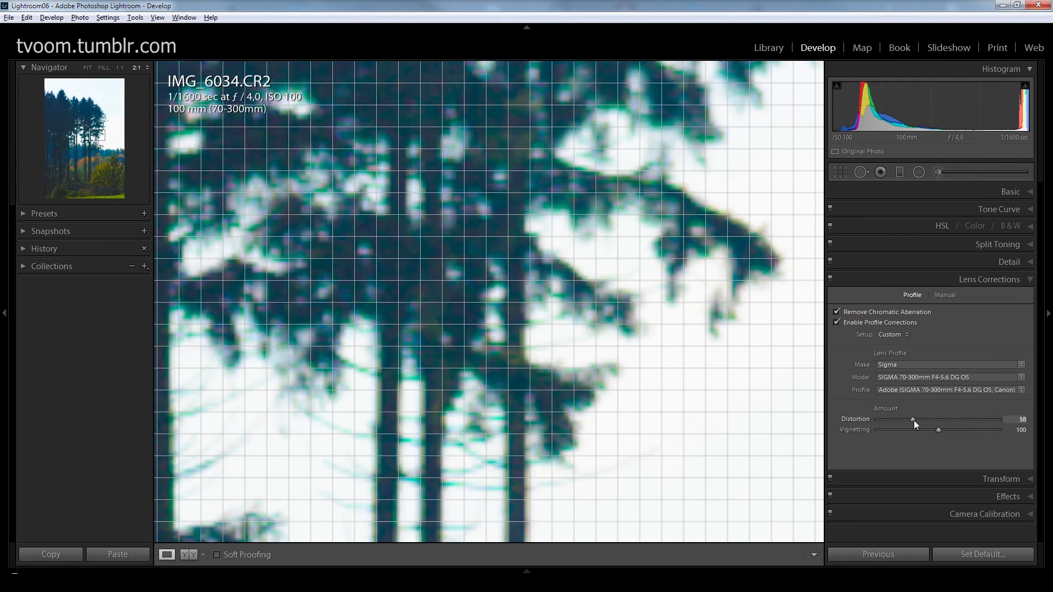
left_click_drag(914, 420, 923, 422)
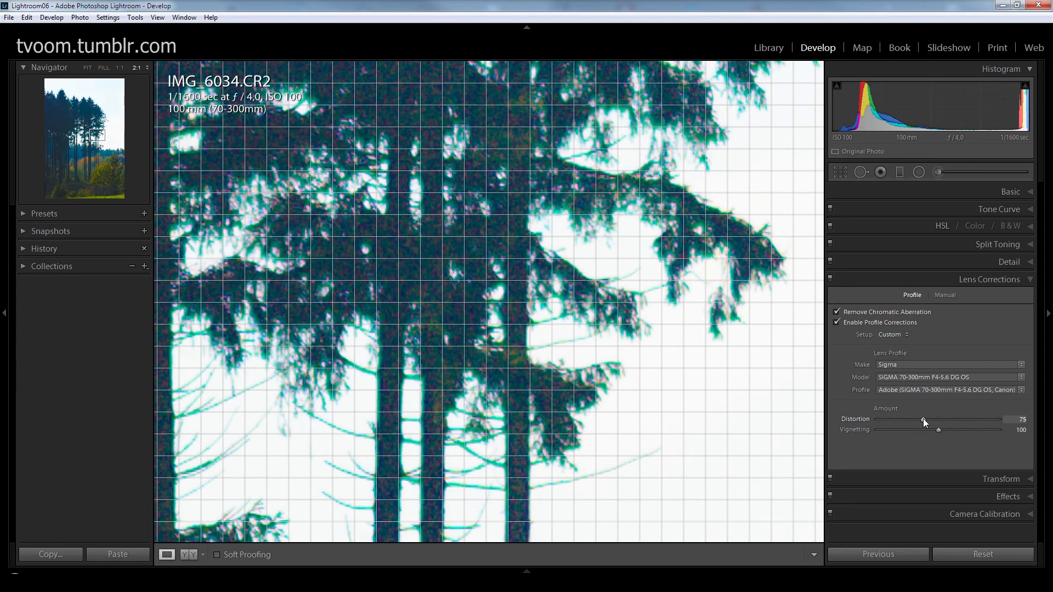
left_click_drag(922, 419, 923, 419)
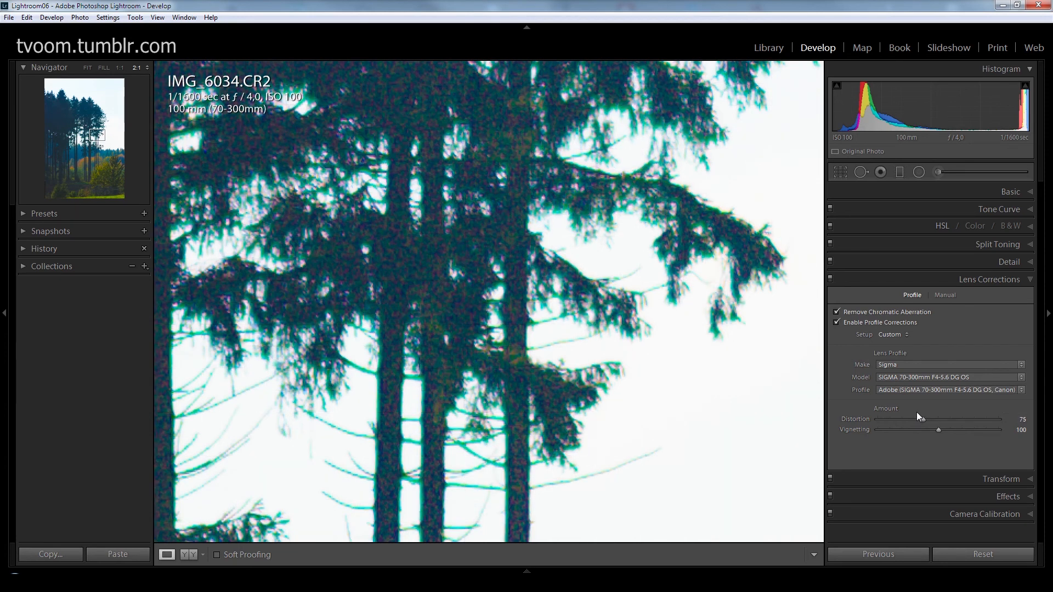
left_click(738, 417)
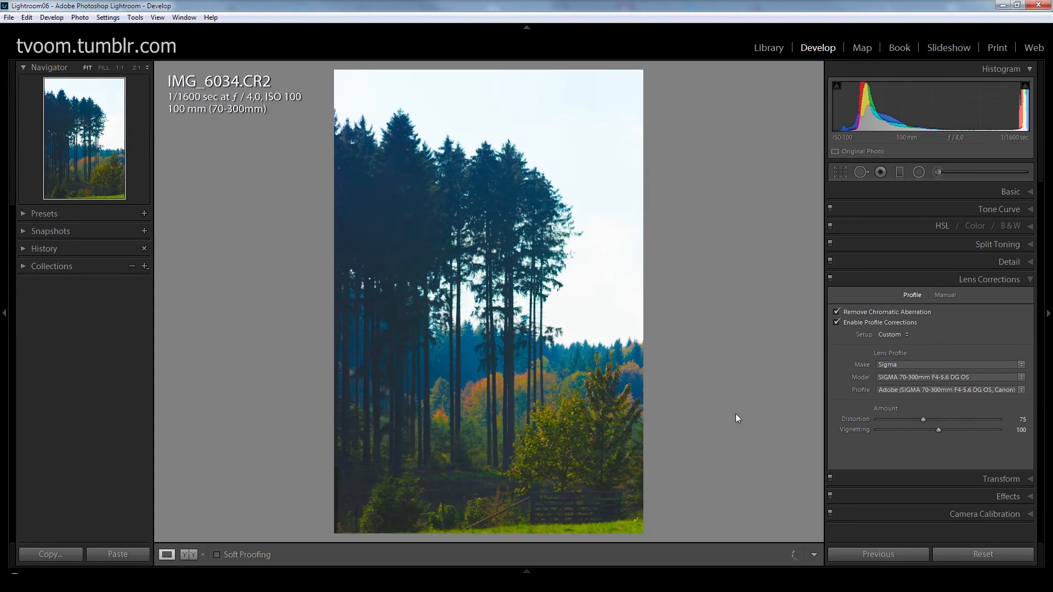